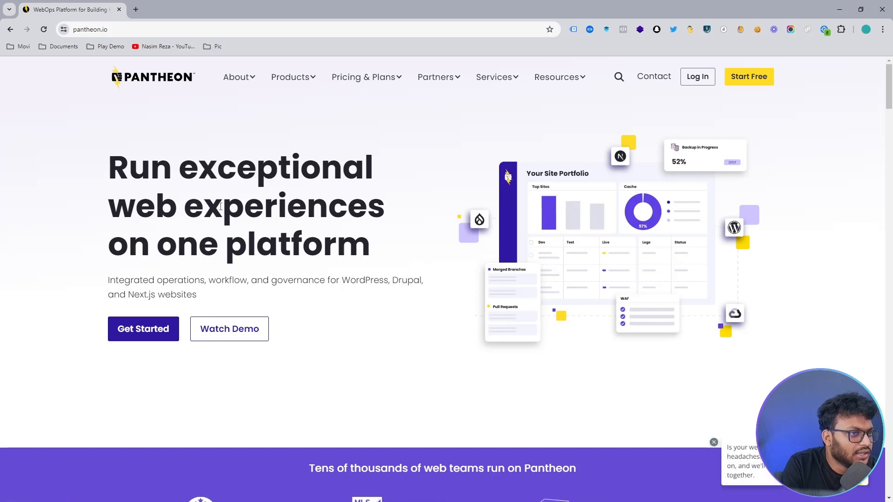
# - Highlight WordPress and Next.js in the homepage subtitle, then go to the dashboard login
pyautogui.scroll(-4, 236, 190)
pyautogui.scroll(4, 236, 191)
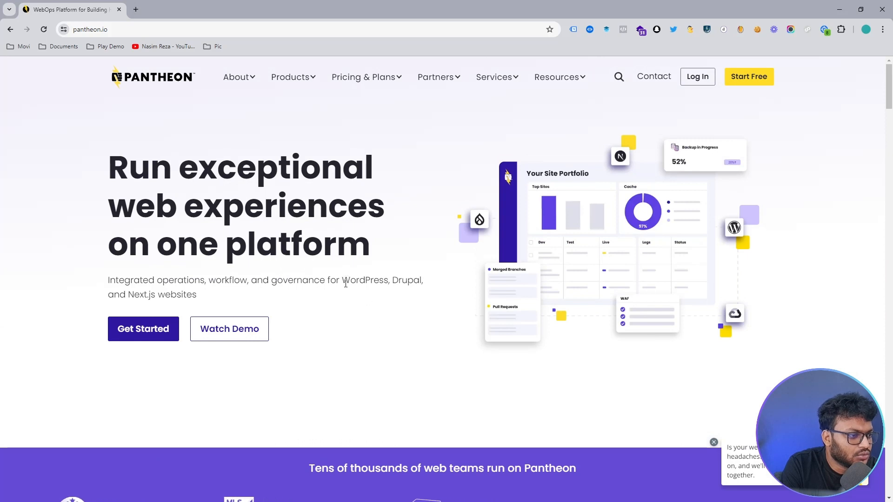
pyautogui.moveTo(342, 280); pyautogui.dragTo(413, 281)
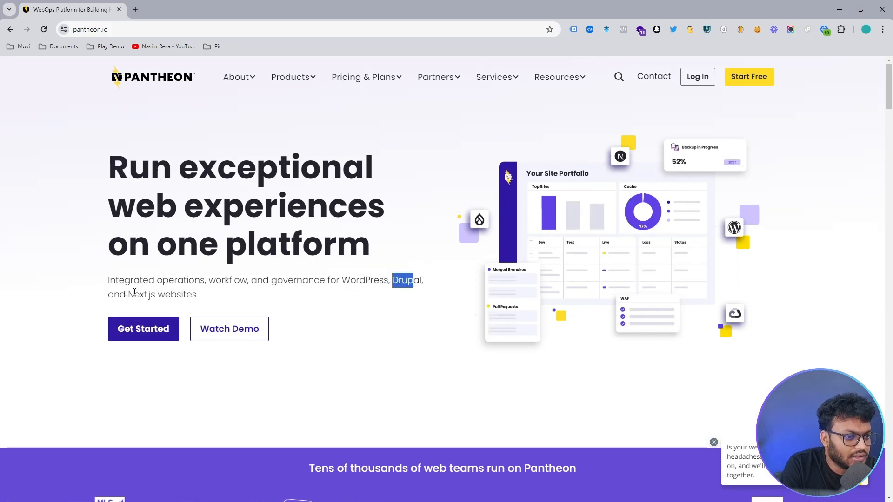
pyautogui.moveTo(134, 295); pyautogui.dragTo(158, 294)
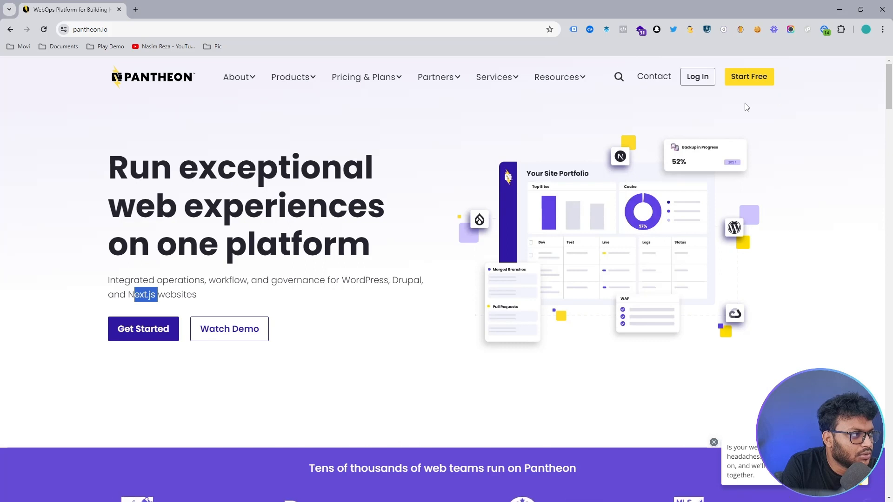
pyautogui.click(696, 78)
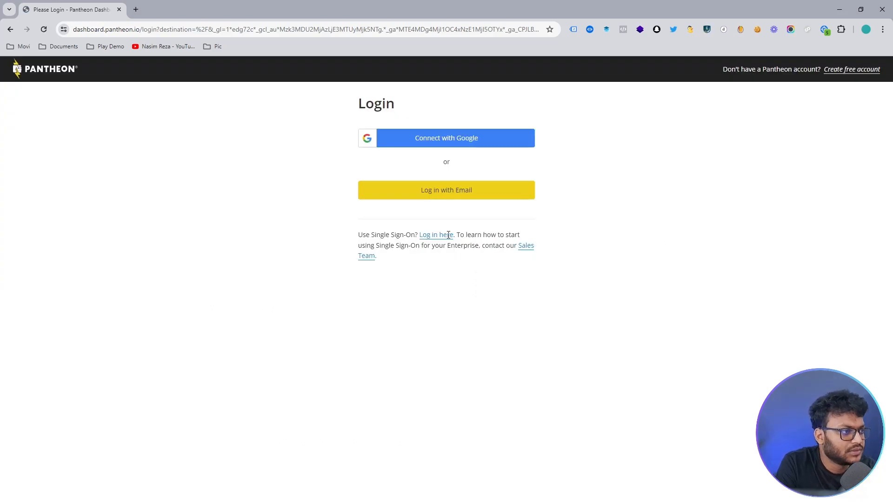
# - Sign in to Pantheon with a Google account
pyautogui.click(432, 142)
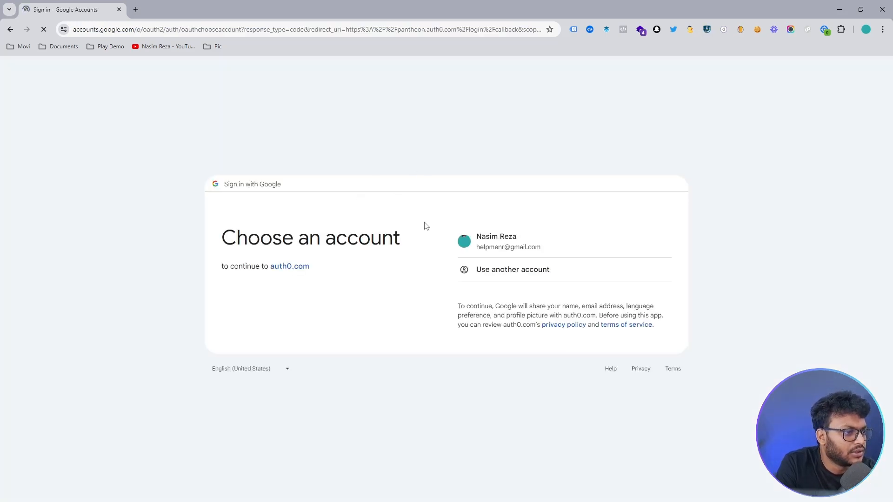
pyautogui.click(480, 246)
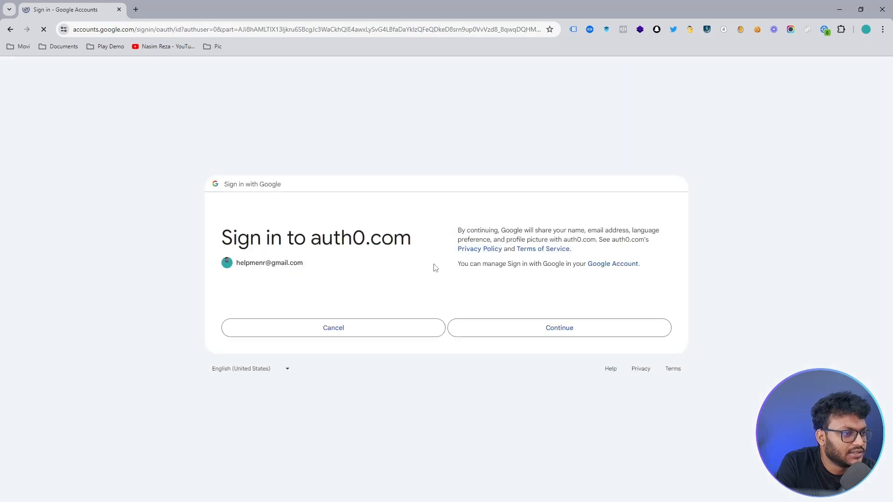
pyautogui.click(527, 327)
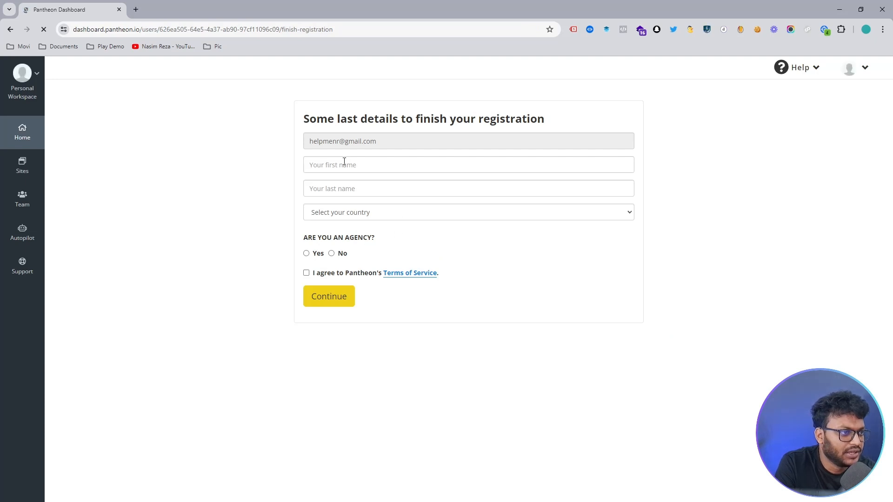
# - Enter the user's first and last name, set country to Bangladesh, opt in, and submit
pyautogui.click(359, 189)
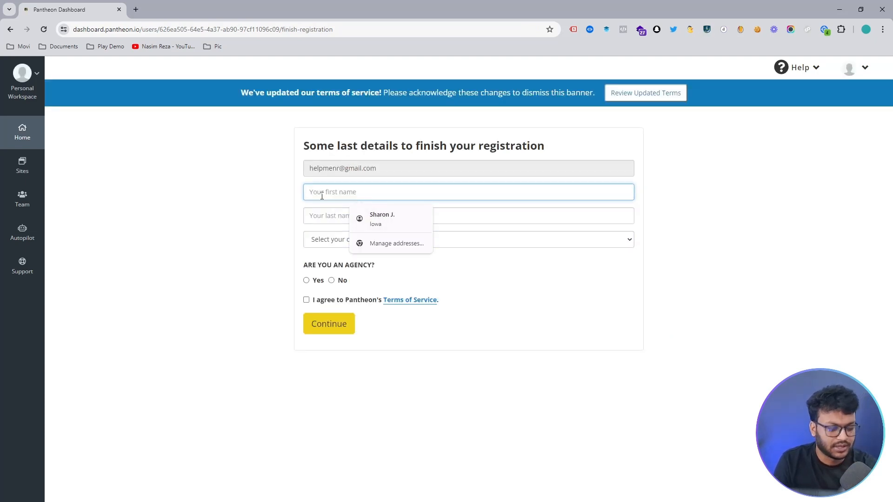
pyautogui.write('Nasim')
pyautogui.press('Tab')
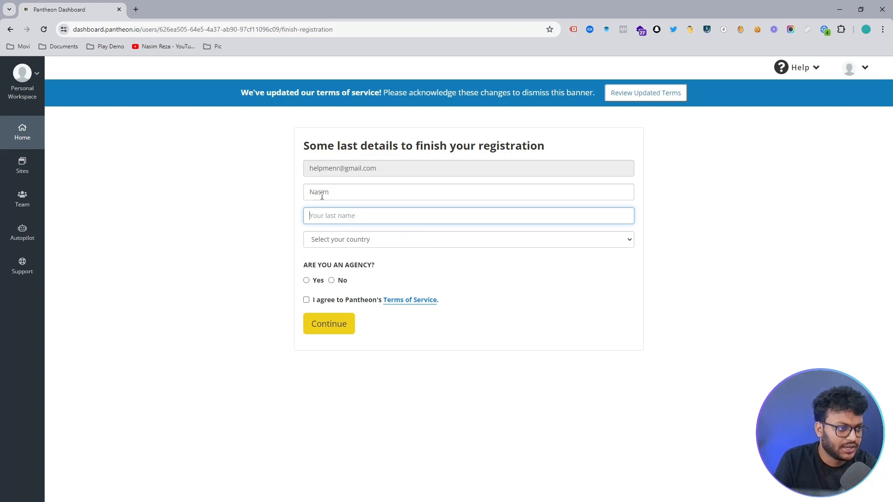
pyautogui.write('Reza')
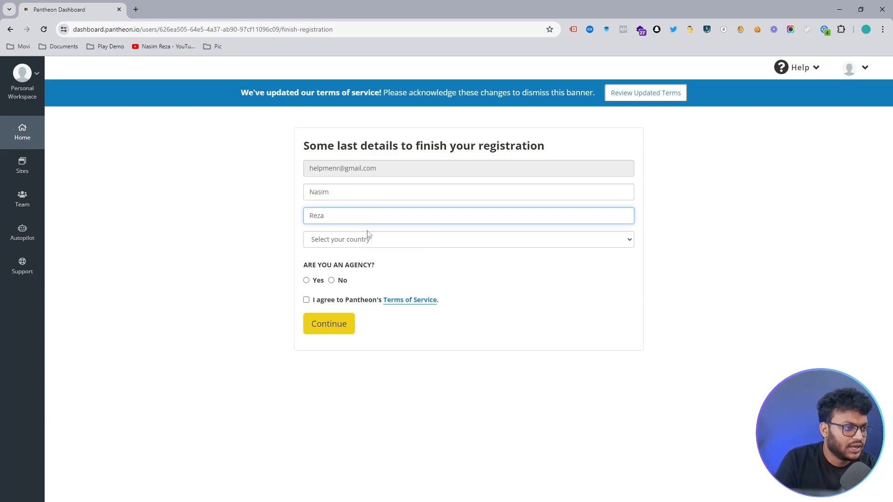
pyautogui.click(359, 245)
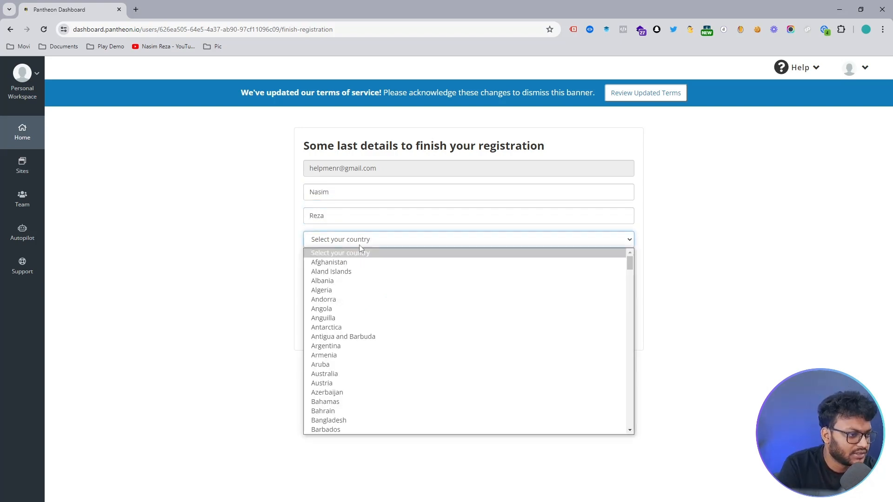
pyautogui.click(354, 421)
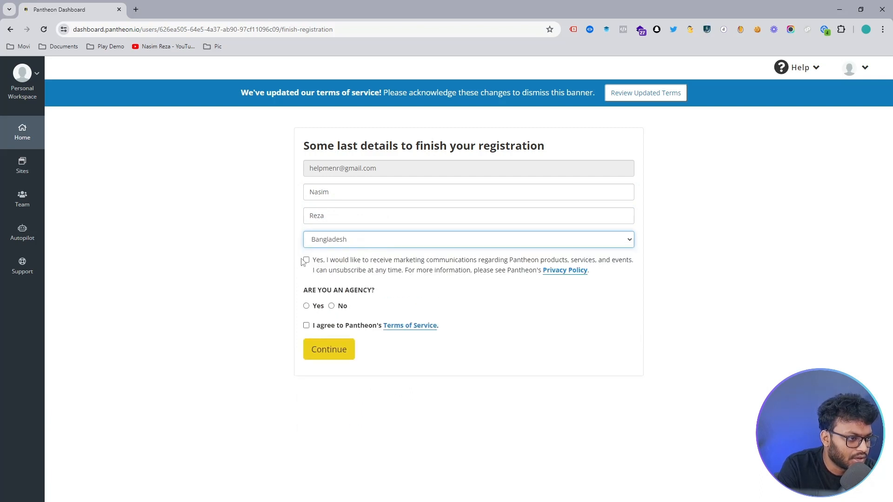
pyautogui.click(306, 260)
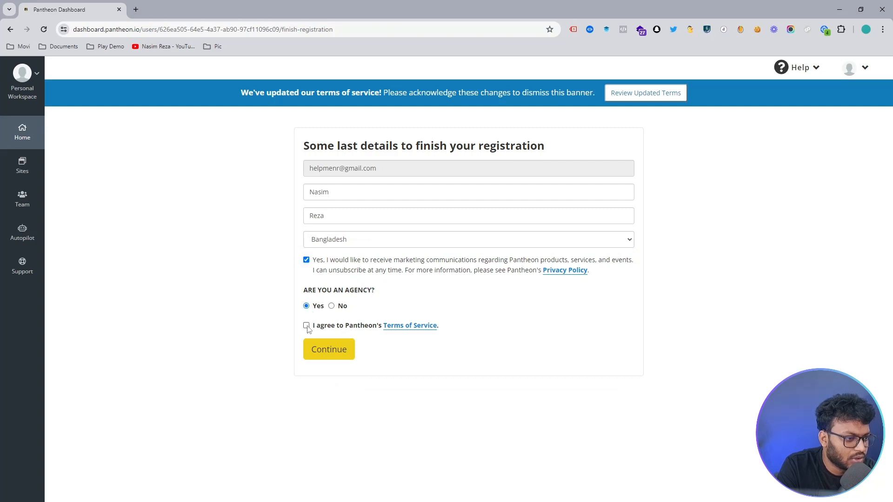
pyautogui.click(339, 358)
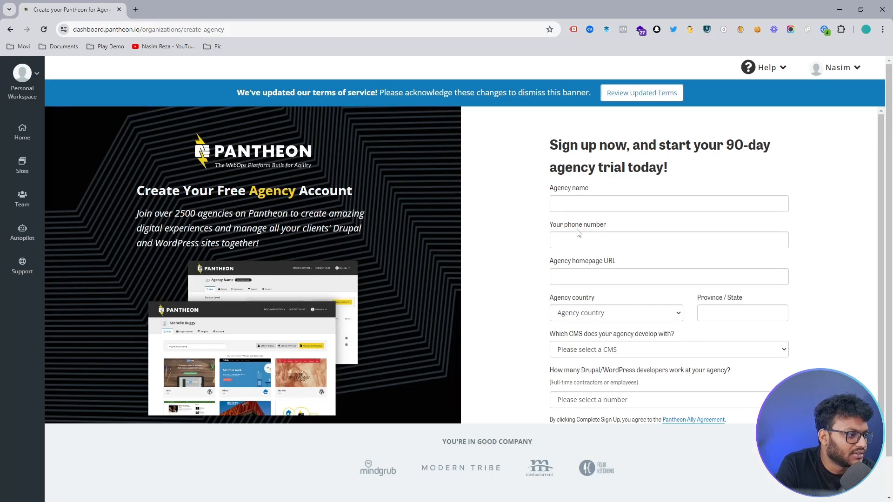
# - Glance over the agency sign-up form, then switch to the workspace's Sites list
pyautogui.scroll(-2, 605, 189)
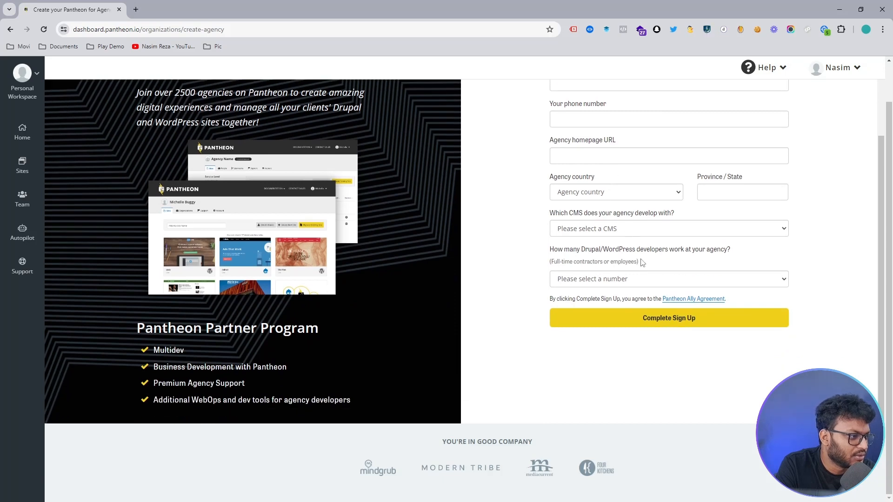
pyautogui.scroll(1, 646, 270)
pyautogui.click(599, 158)
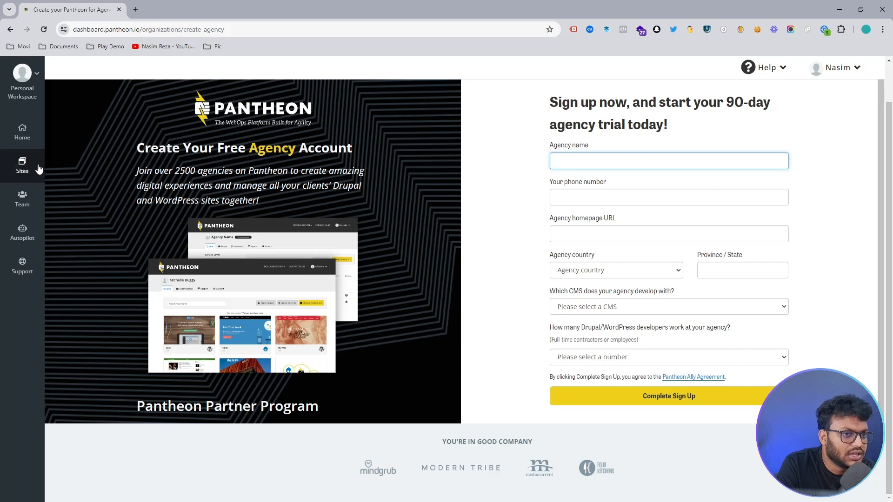
pyautogui.click(17, 180)
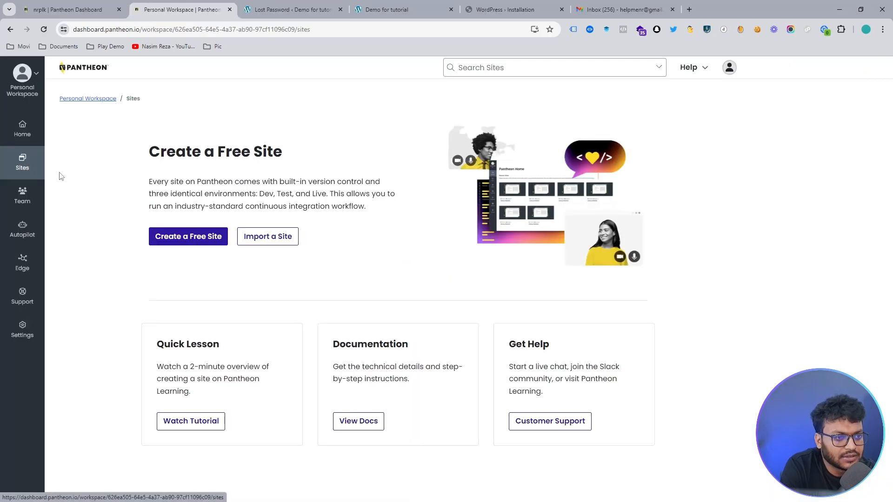
# - Create a free WordPress site named nrpk in the United States region
pyautogui.click(193, 245)
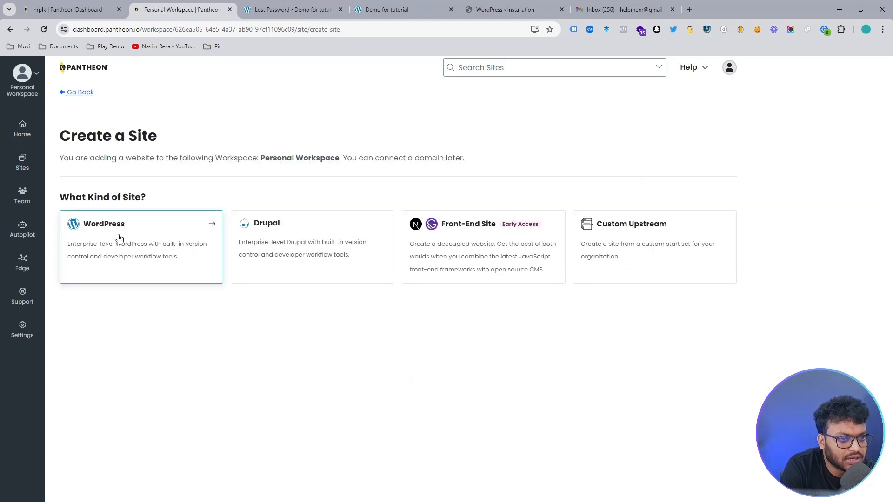
pyautogui.click(119, 237)
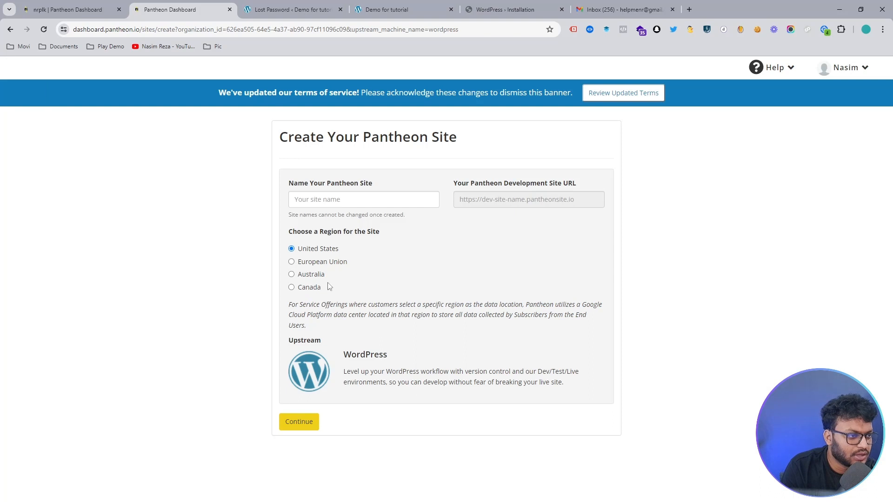
pyautogui.click(348, 200)
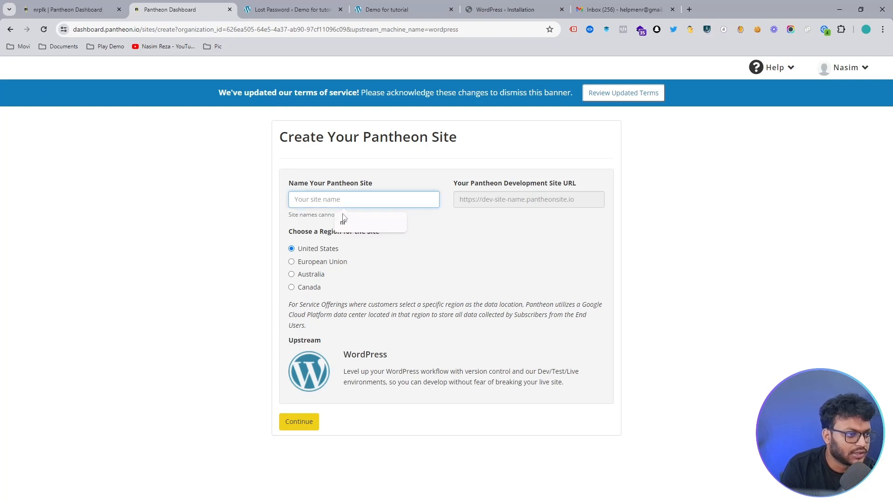
pyautogui.click(343, 219)
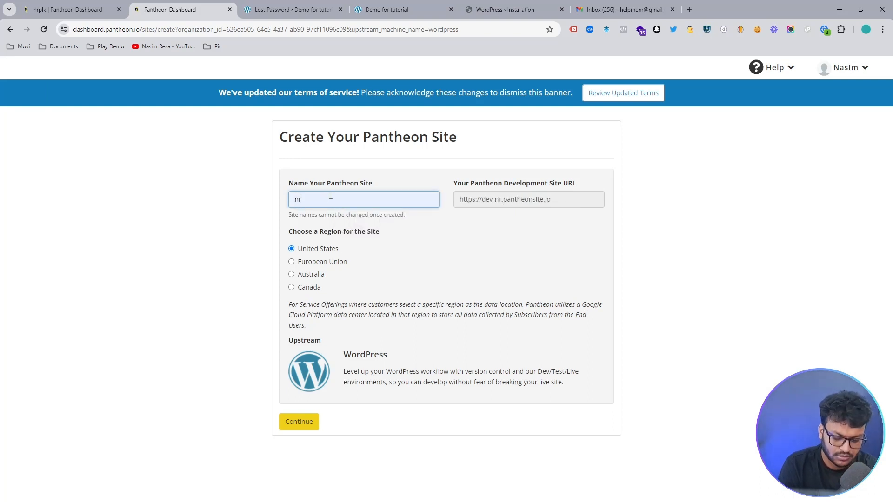
pyautogui.write('pk')
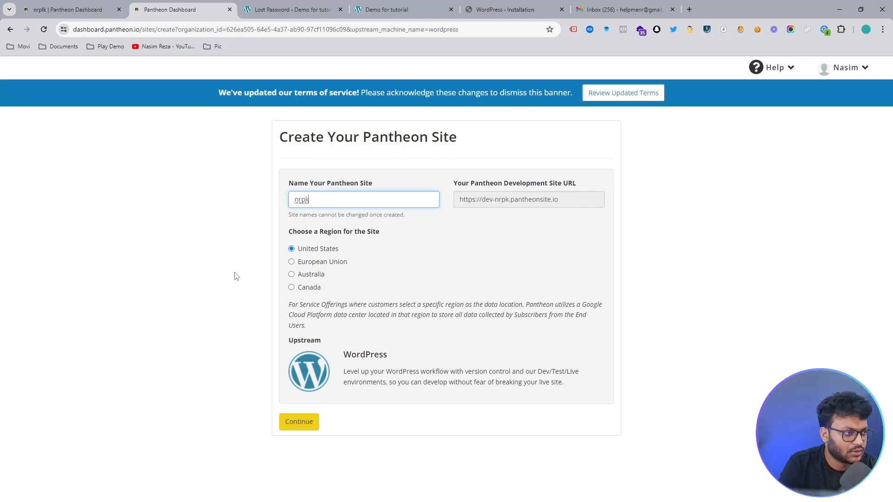
pyautogui.click(145, 293)
pyautogui.click(298, 421)
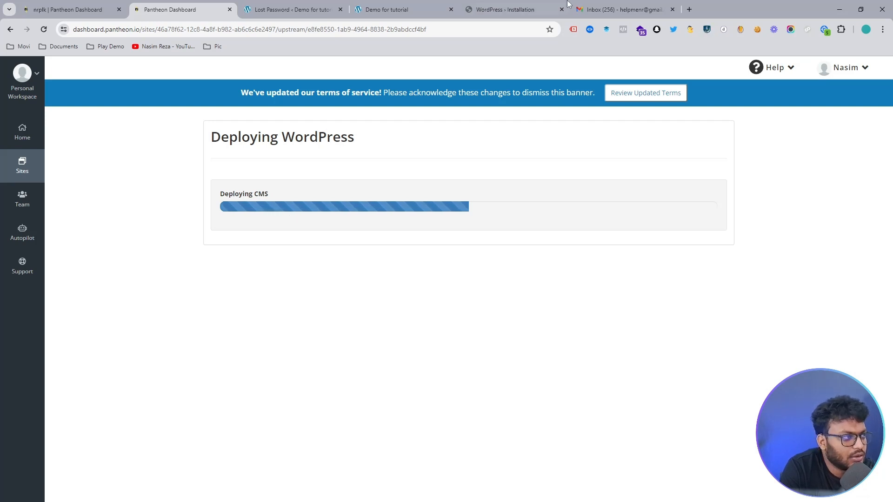
# - Open the dashboard in a new tab and close the extra browser tabs
pyautogui.click(868, 71)
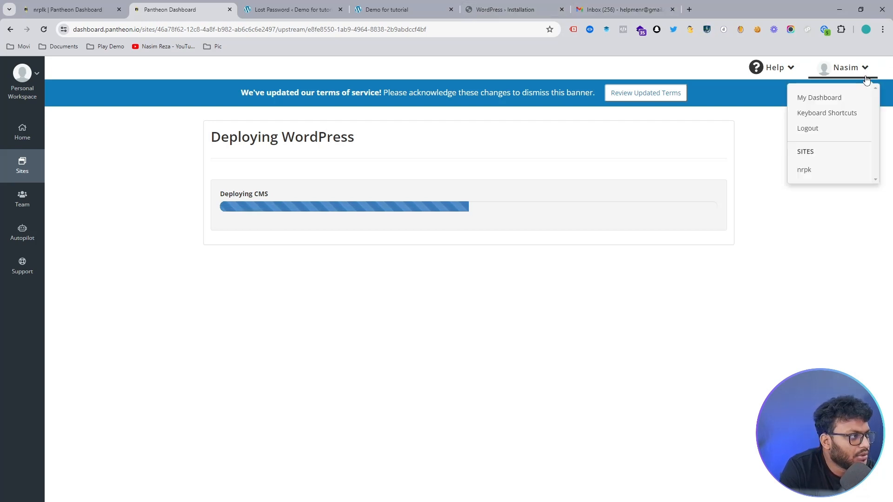
pyautogui.middleClick(846, 101)
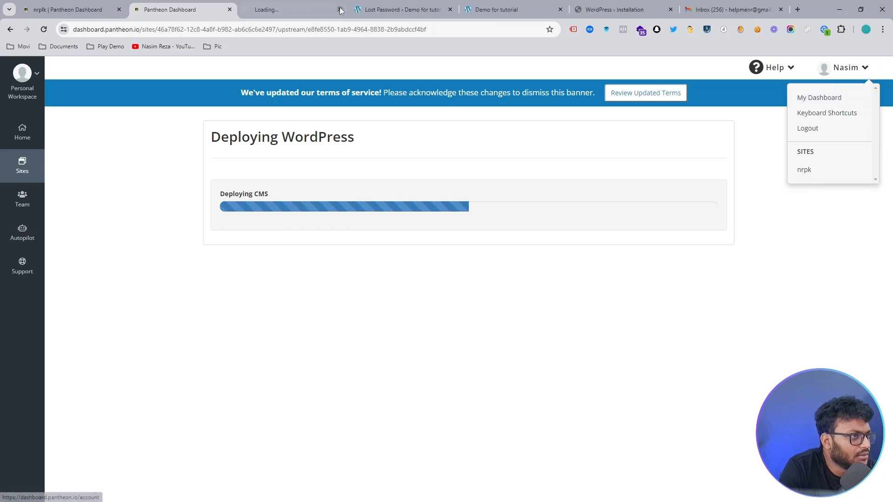
pyautogui.click(451, 11)
pyautogui.click(450, 10)
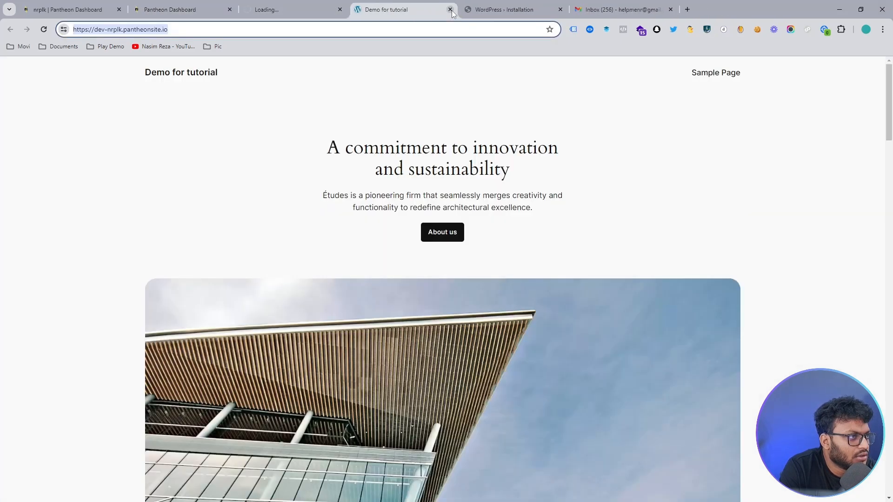
pyautogui.click(450, 10)
pyautogui.click(450, 9)
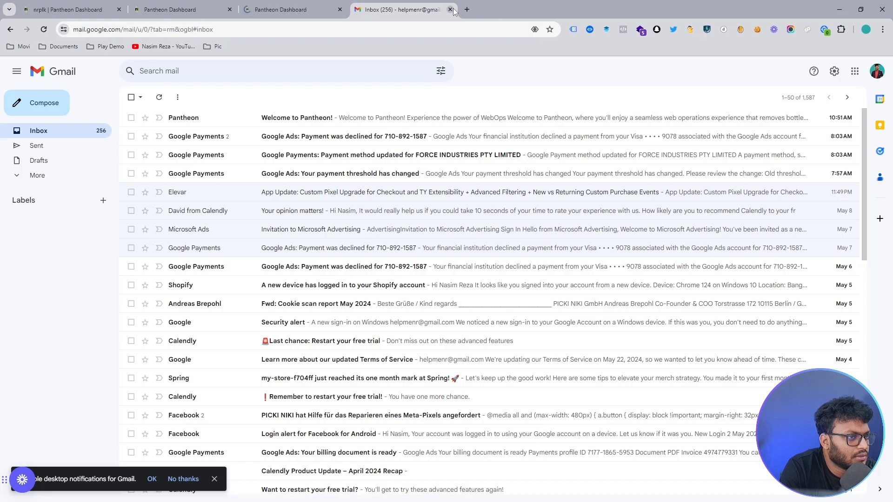
pyautogui.click(450, 9)
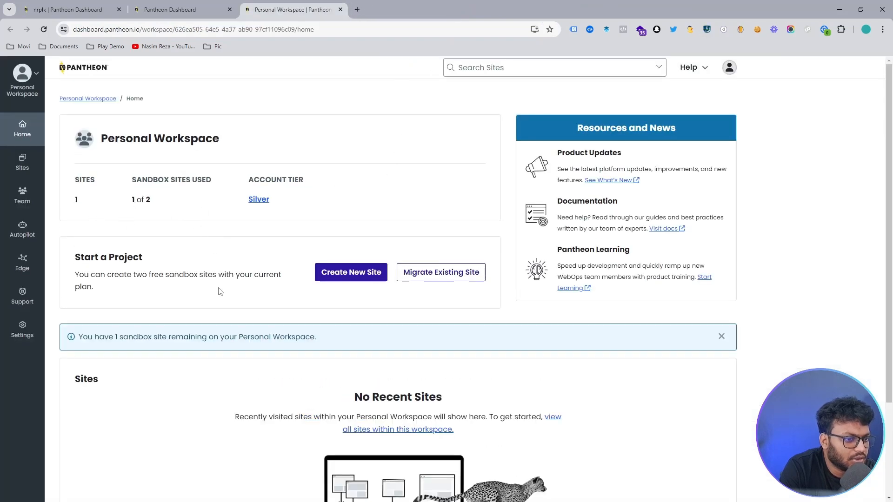
# - Highlight the one-sandbox-remaining notice, then open the workspace Sites list
pyautogui.moveTo(99, 337); pyautogui.dragTo(154, 335)
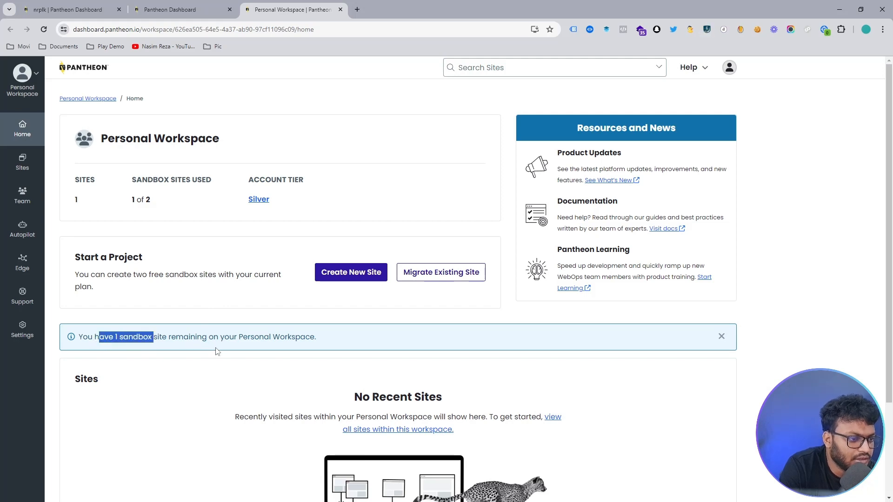
pyautogui.scroll(-3, 225, 350)
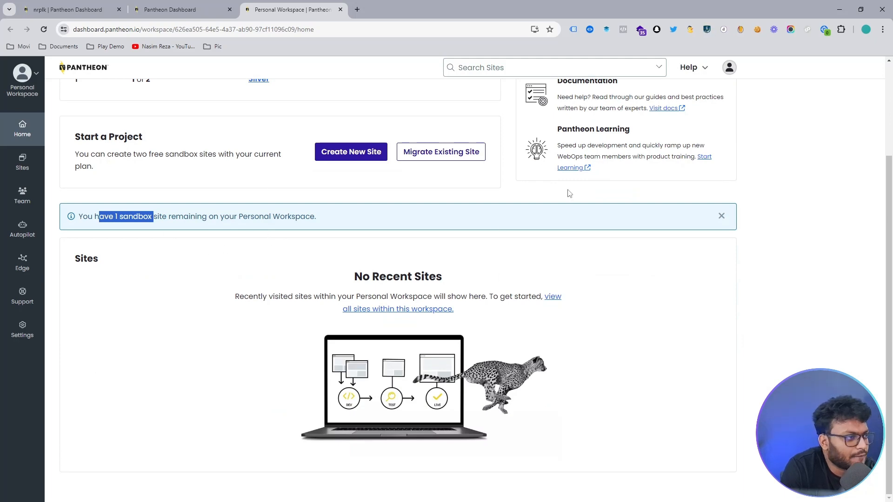
pyautogui.scroll(3, 651, 194)
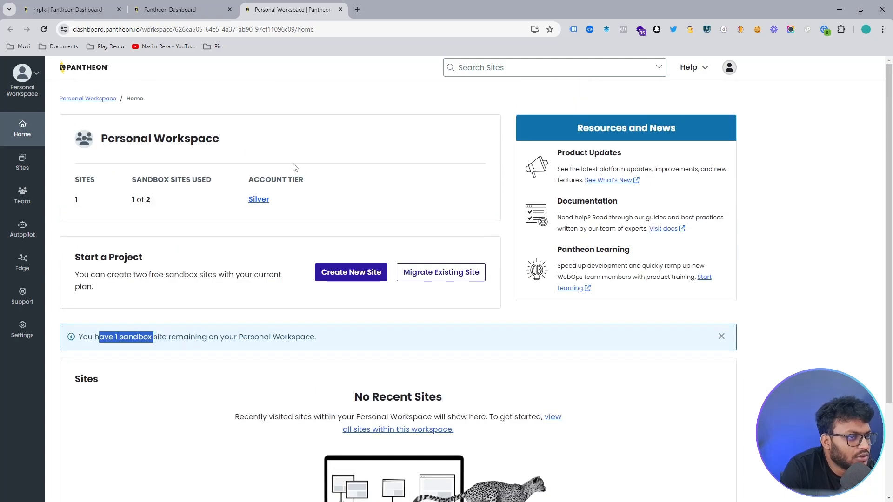
pyautogui.click(732, 67)
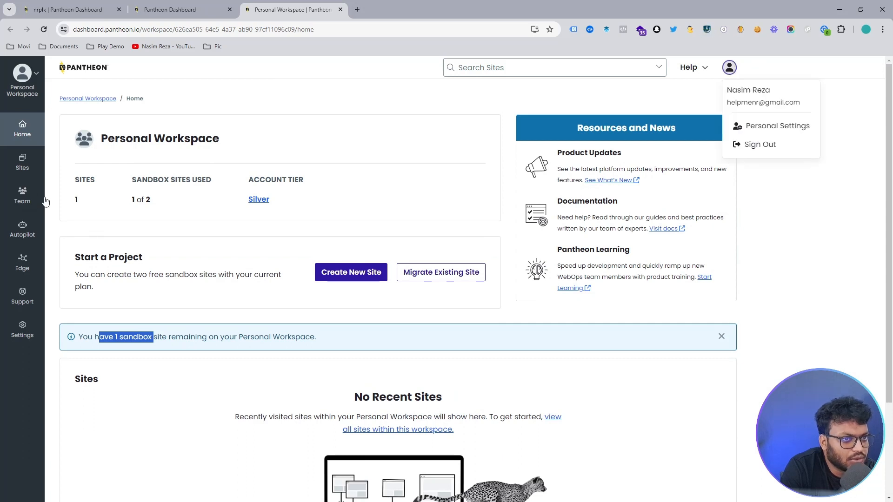
pyautogui.click(37, 165)
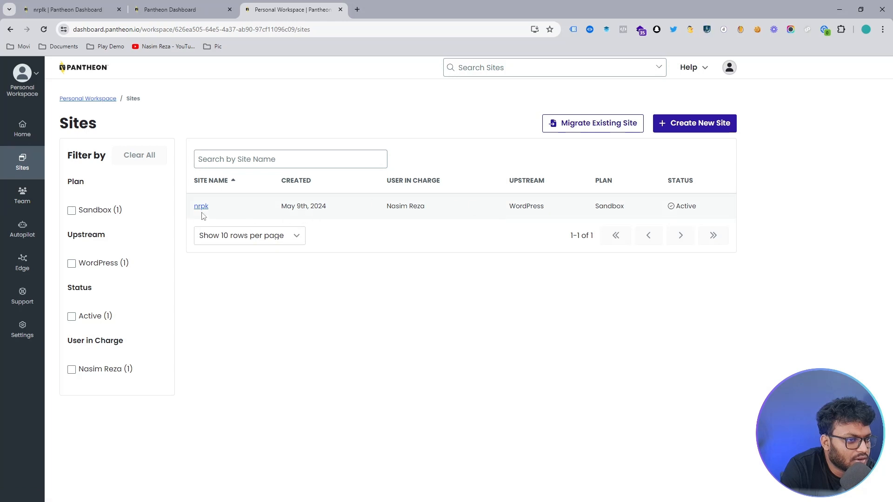
# - Check the Deploying WordPress tab, then return and open the workspace Team page
pyautogui.click(172, 6)
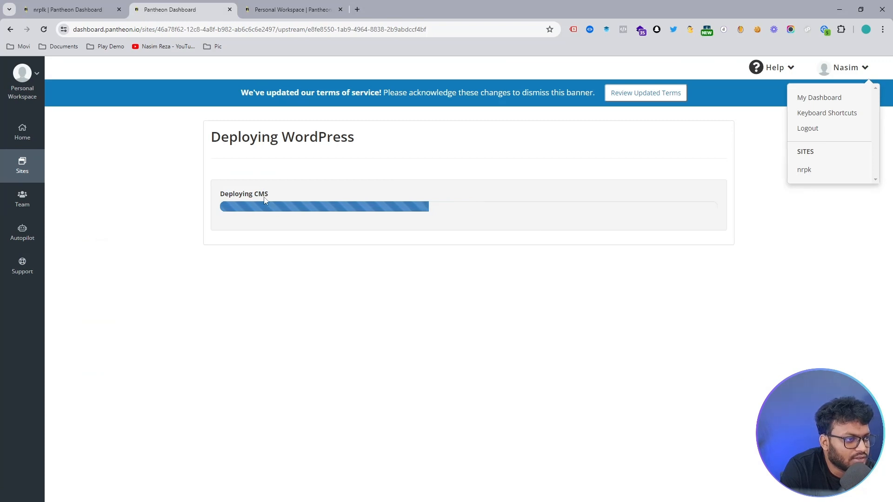
pyautogui.click(290, 4)
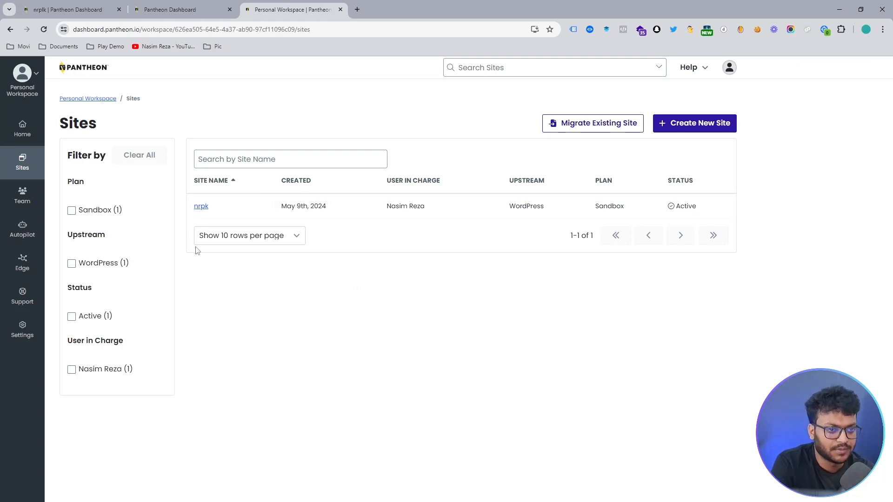
pyautogui.click(39, 196)
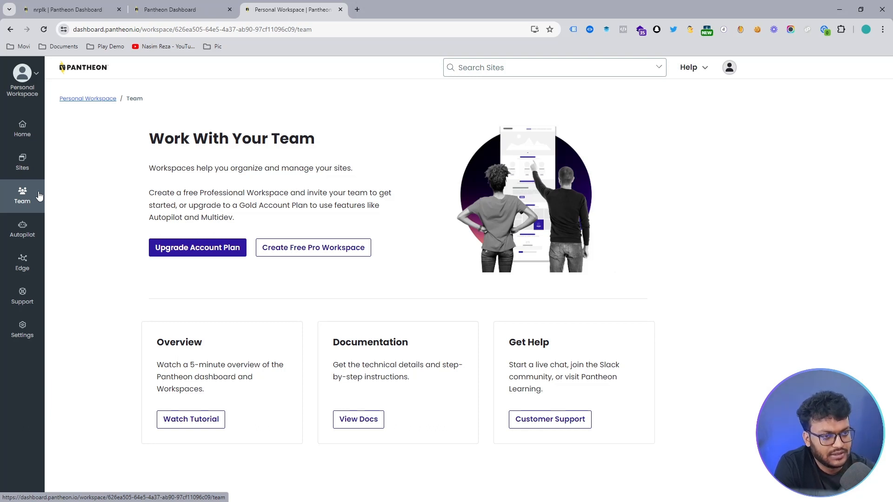
# - Review the Ticket, Slack Community and Pantheon Learning support options, then open billing settings
pyautogui.click(41, 307)
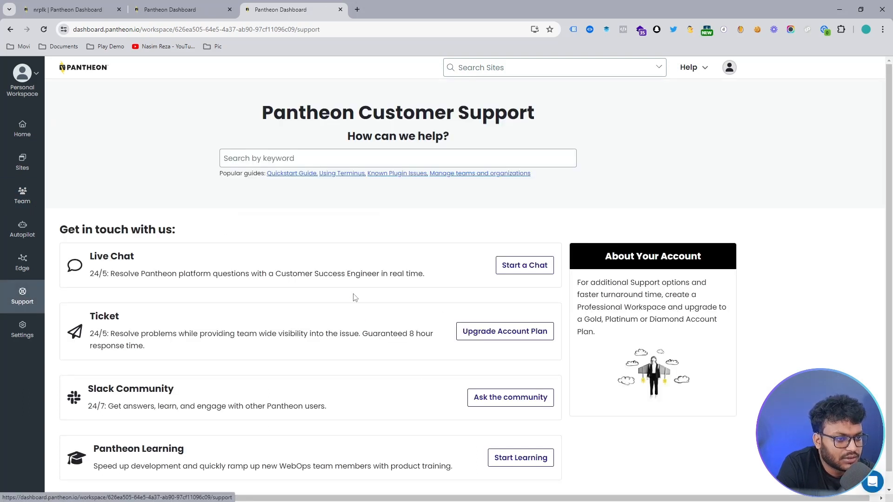
pyautogui.scroll(-1, 193, 286)
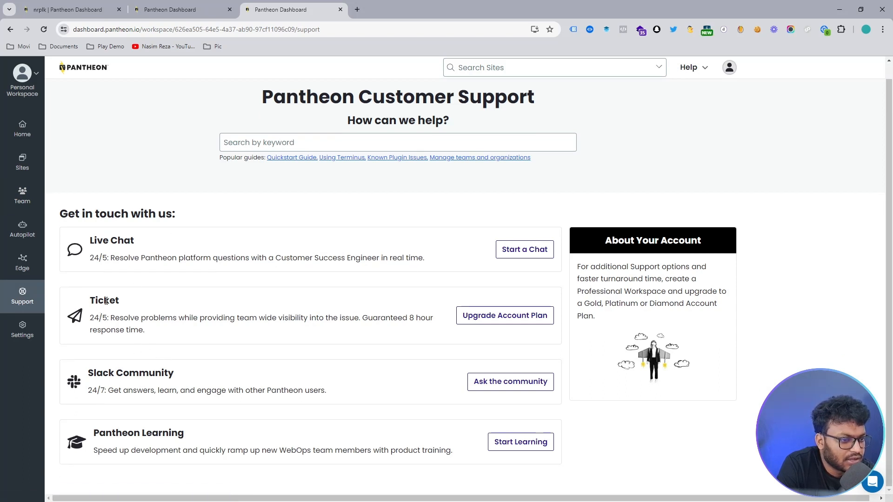
pyautogui.moveTo(106, 301); pyautogui.dragTo(127, 307)
pyautogui.moveTo(95, 369); pyautogui.dragTo(199, 381)
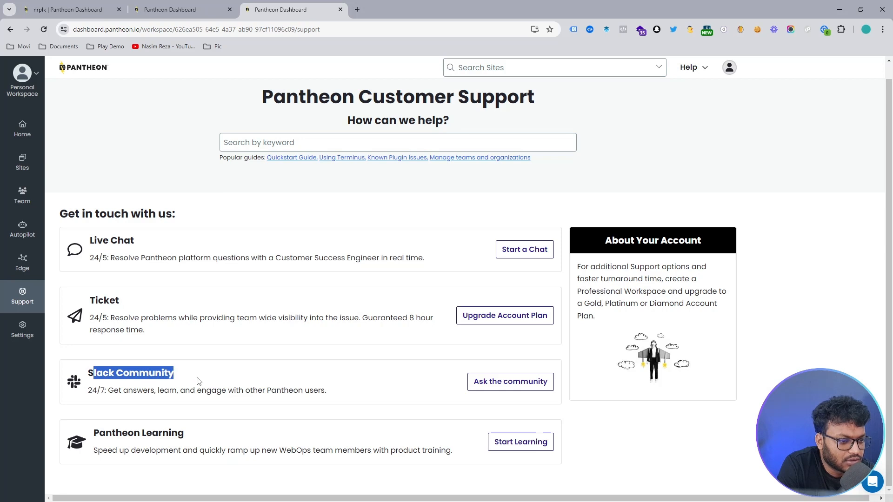
pyautogui.click(189, 379)
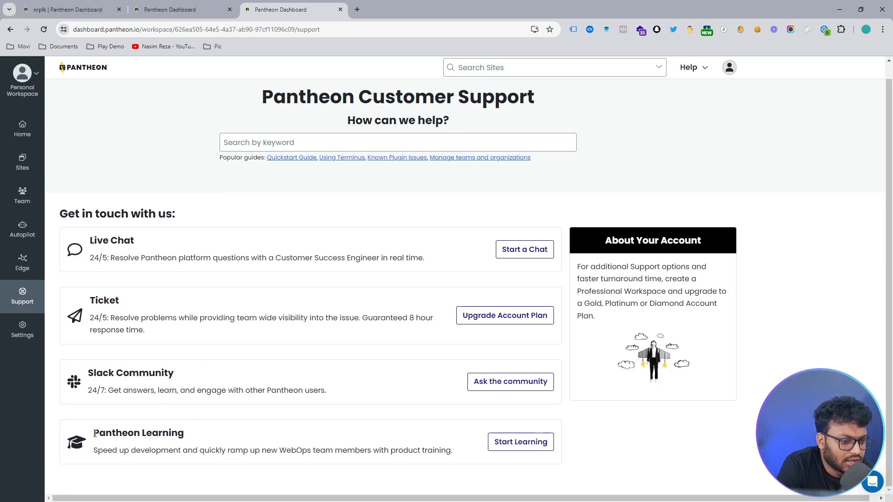
pyautogui.moveTo(95, 433); pyautogui.dragTo(233, 424)
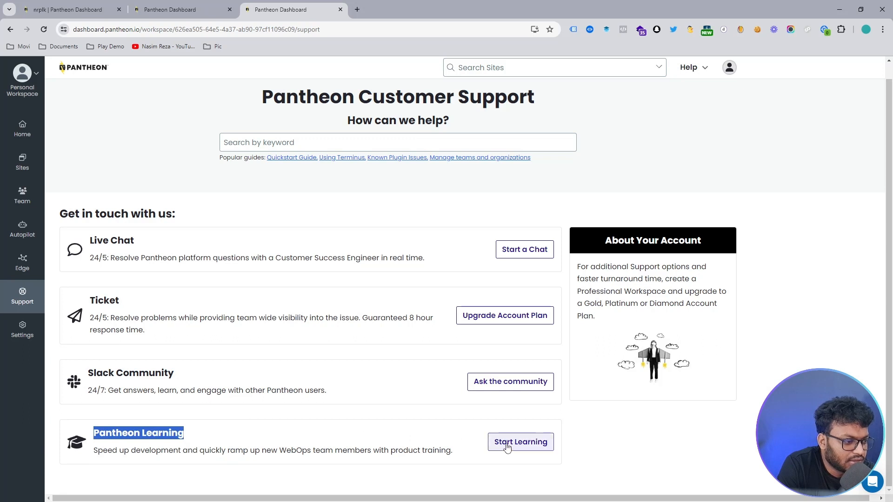
pyautogui.click(179, 321)
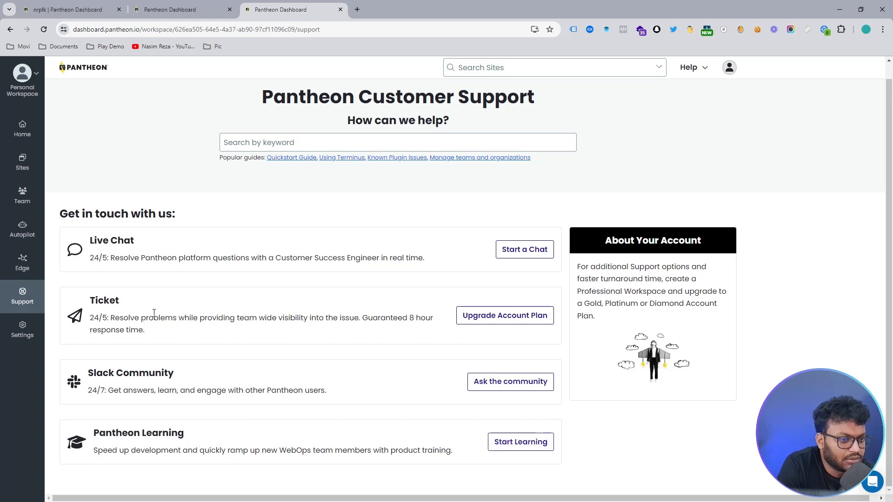
pyautogui.click(31, 329)
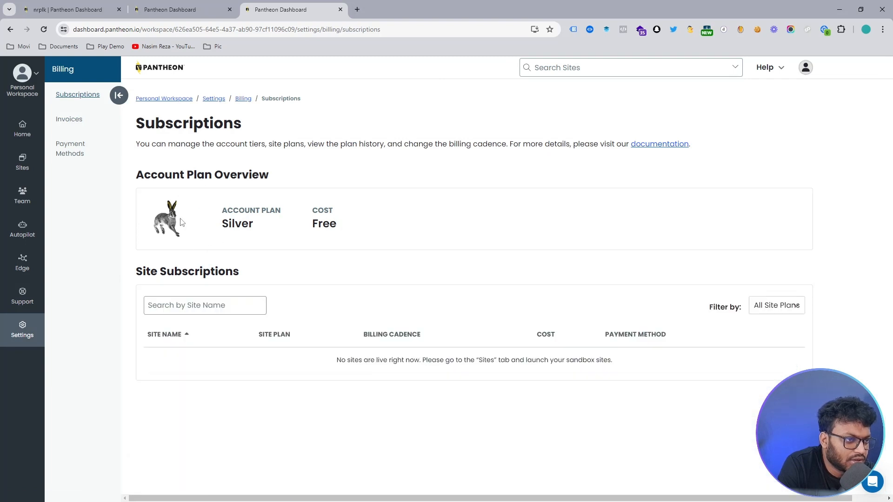
# - Browse Invoices and Subscriptions, then open and dismiss the Add Payment Method form
pyautogui.click(88, 123)
pyautogui.click(80, 97)
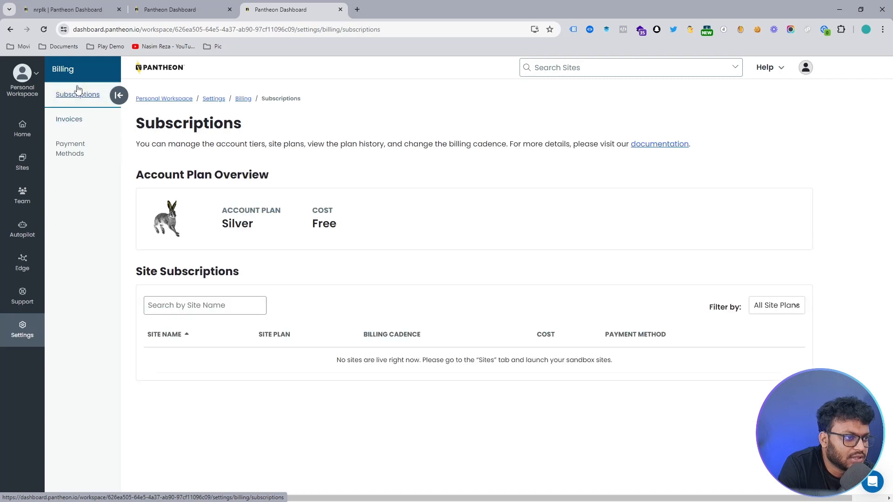
pyautogui.click(70, 147)
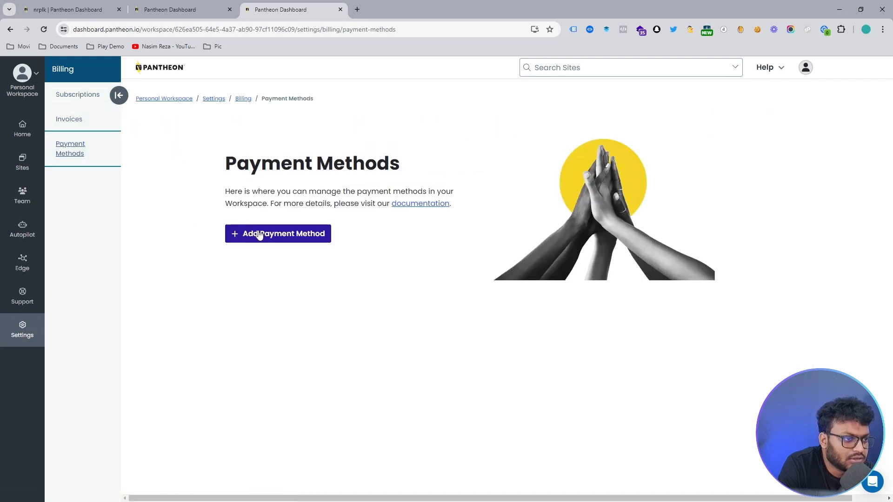
pyautogui.click(258, 233)
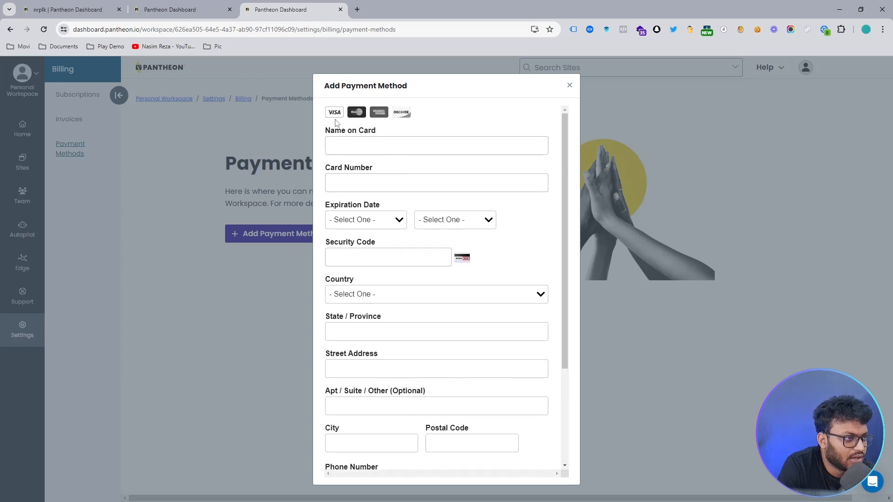
pyautogui.click(129, 183)
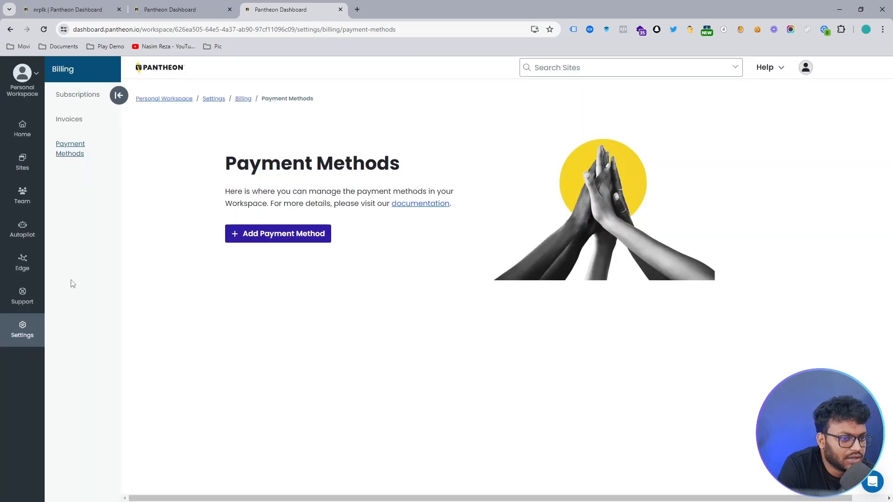
# - Open the finished nrpk site's dashboard and launch its Dev WordPress admin
pyautogui.click(182, 8)
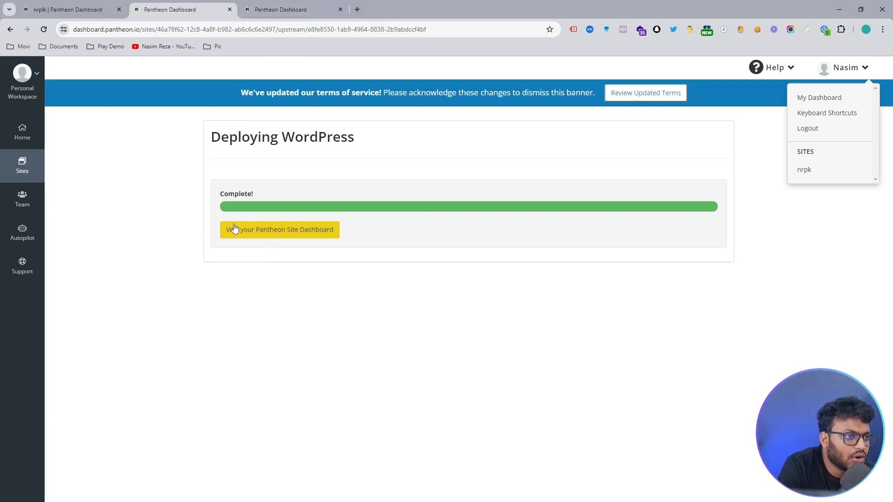
pyautogui.click(258, 232)
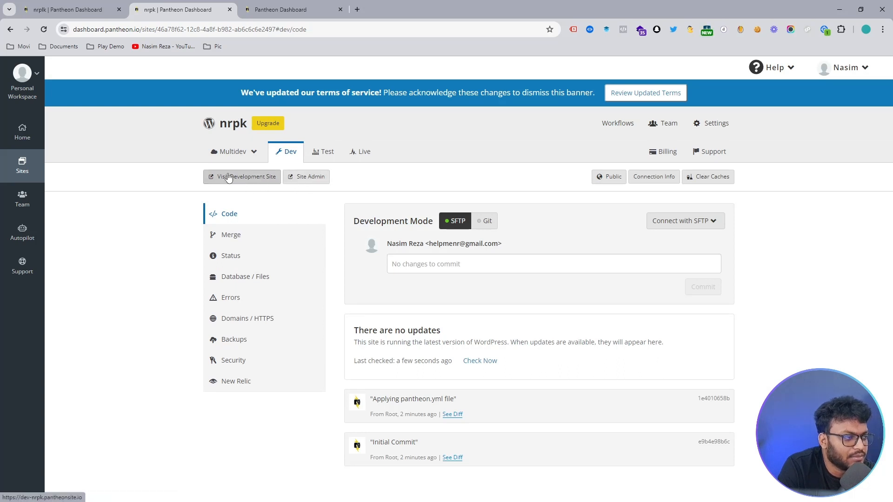
pyautogui.click(299, 182)
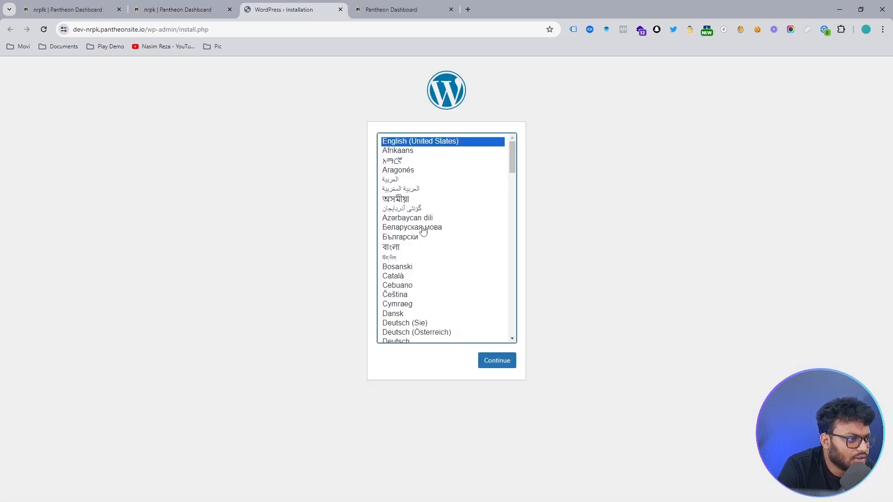
# - Continue with English (United States) and begin filling in the site title
pyautogui.click(484, 362)
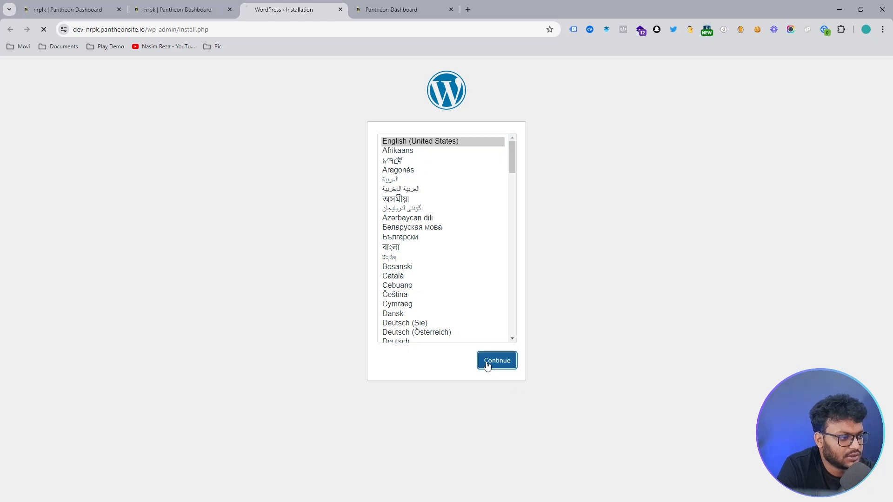
pyautogui.click(390, 244)
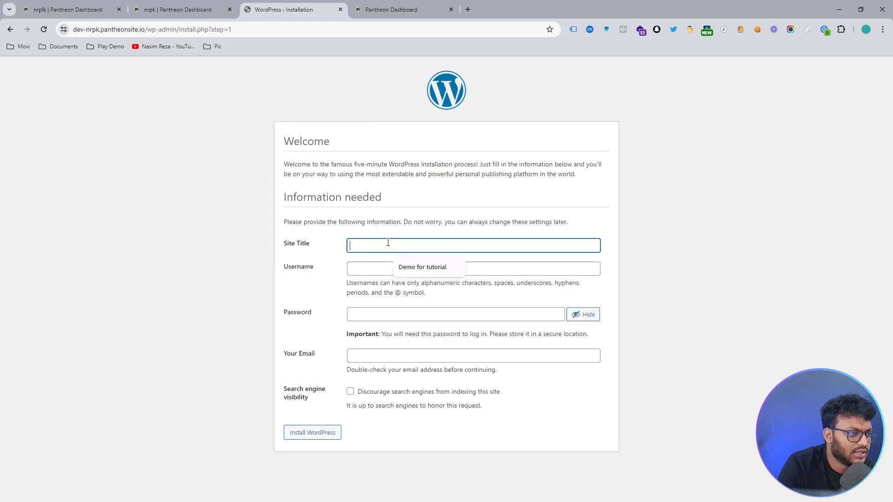
# - Set the site title to 'Demo for tutorial' and use the suggested admin username
pyautogui.click(391, 244)
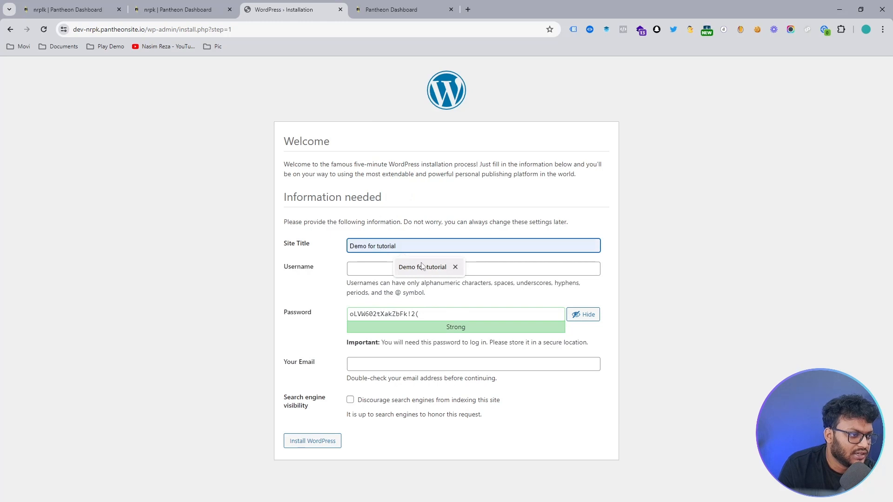
pyautogui.click(422, 264)
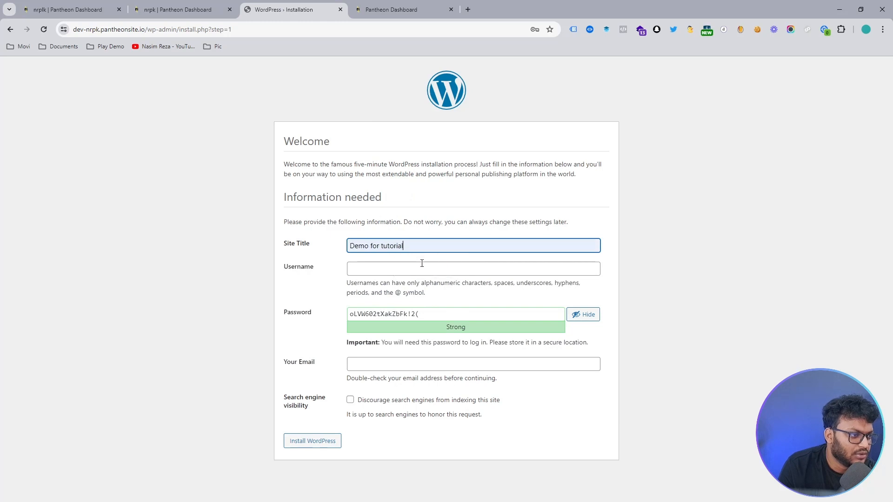
pyautogui.click(388, 270)
pyautogui.click(398, 293)
# - Replace the generated password with your own weak password and confirm using it
pyautogui.doubleClick(398, 313)
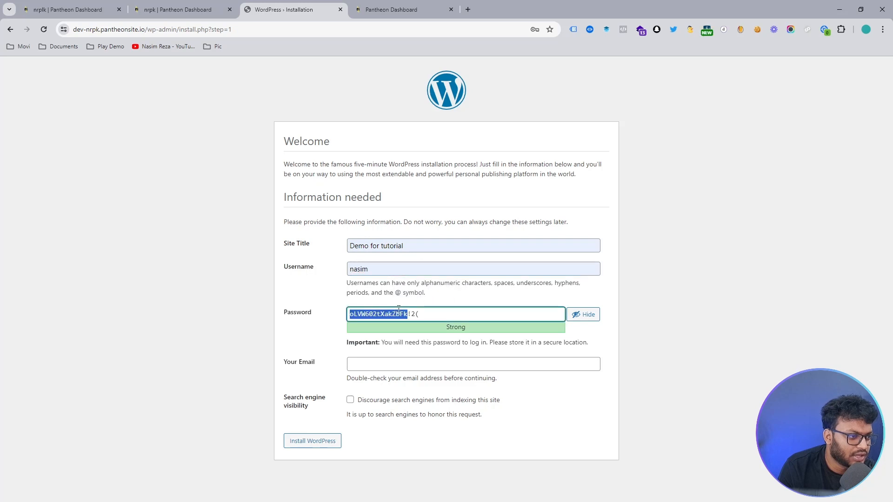
pyautogui.press('BackSpace')
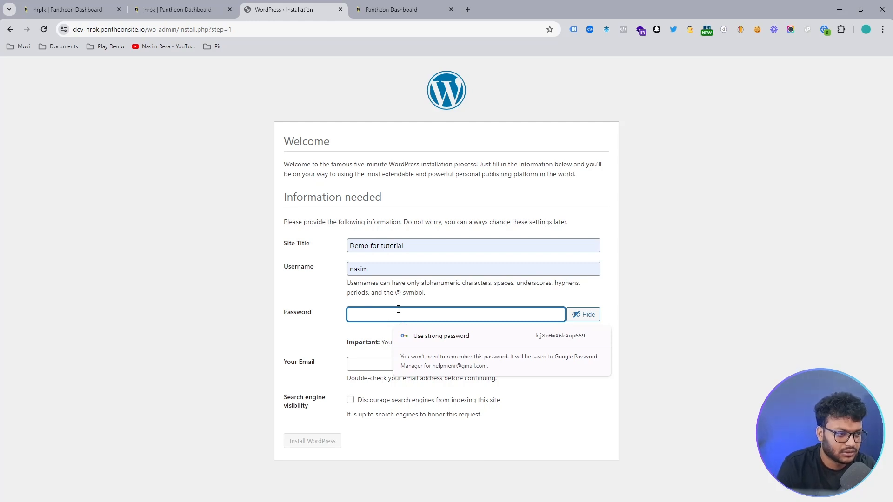
pyautogui.write('Nasim')
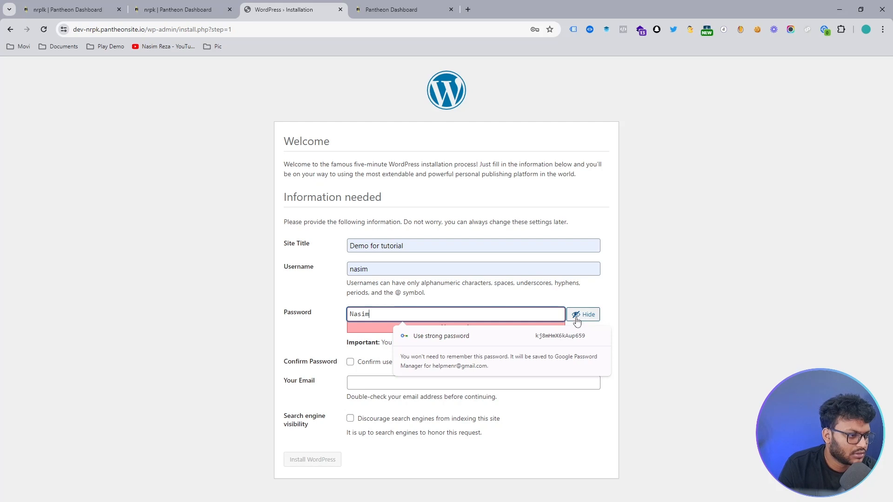
pyautogui.click(582, 315)
pyautogui.doubleClick(381, 314)
pyautogui.press('BackSpace')
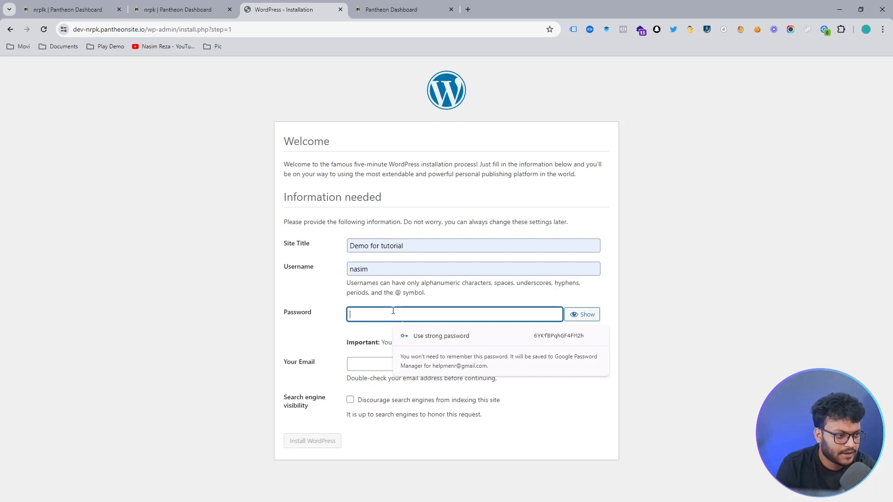
pyautogui.write('a')
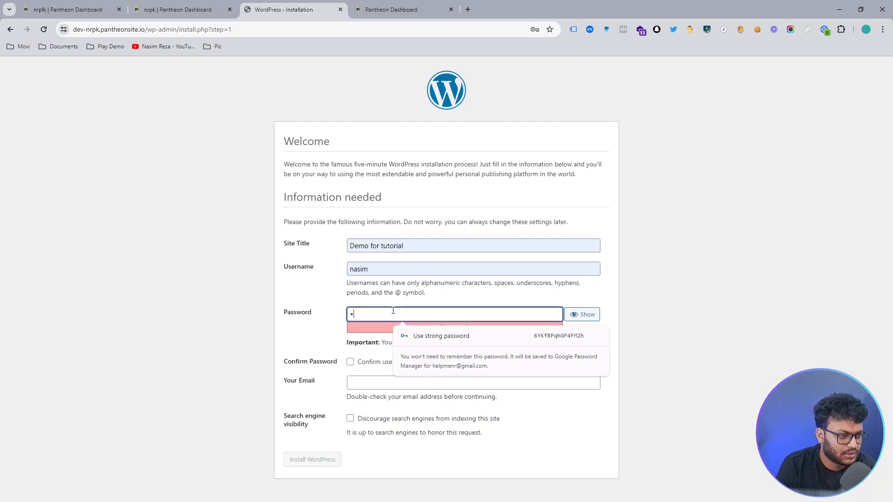
pyautogui.write('••••')
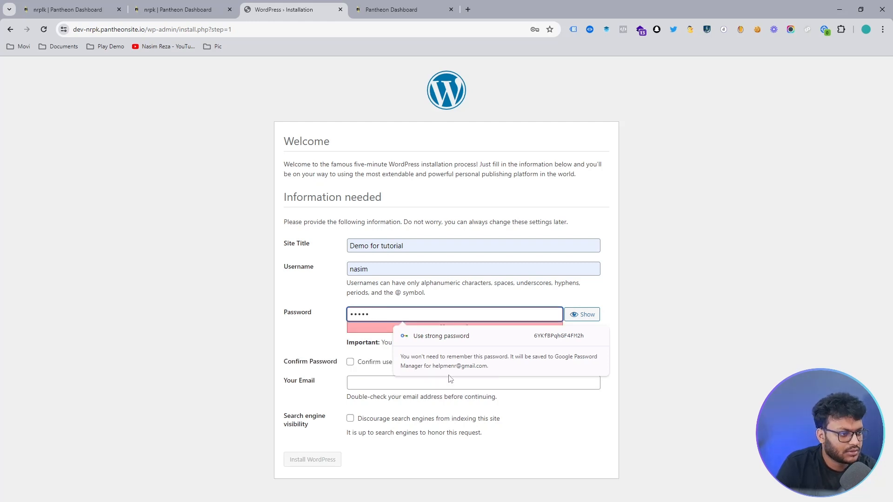
pyautogui.click(645, 324)
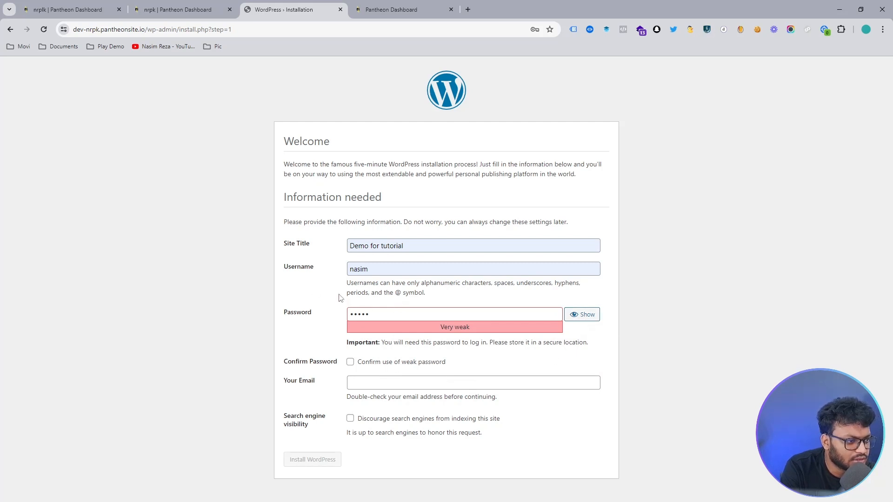
pyautogui.doubleClick(391, 316)
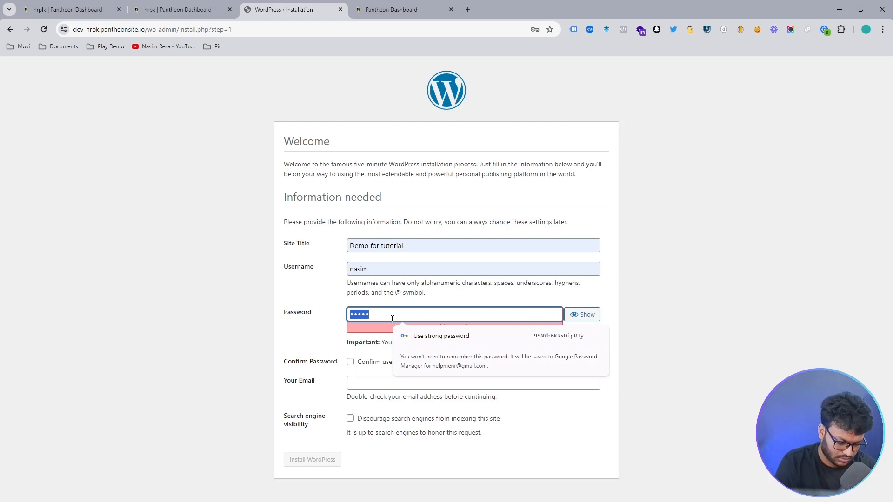
pyautogui.write('na••••••')
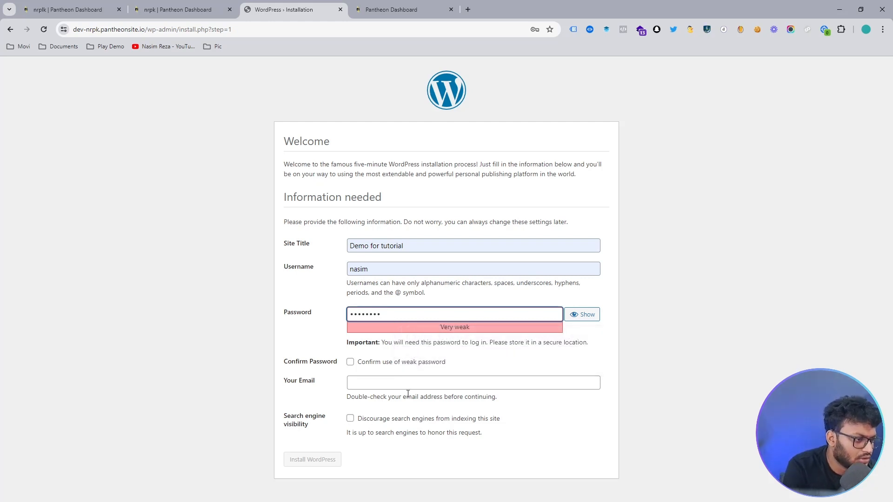
pyautogui.click(374, 364)
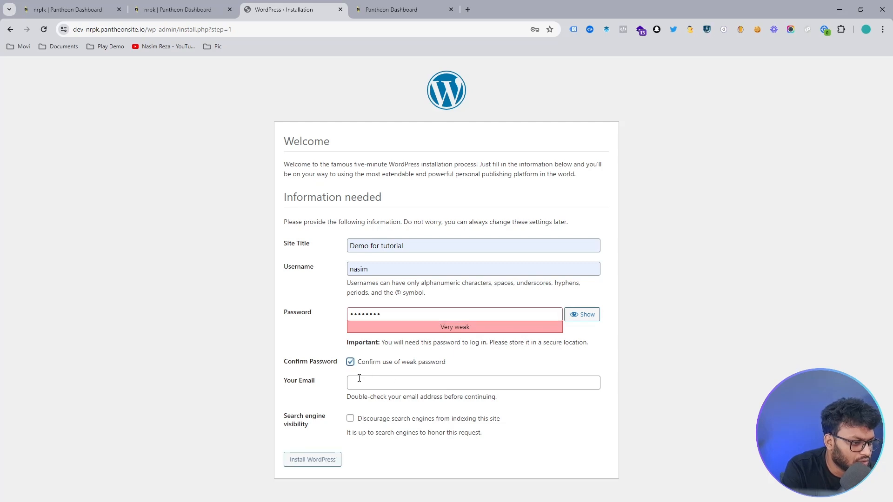
# - Paste the Google account e-mail into Your Email and discourage search engine indexing
pyautogui.click(359, 379)
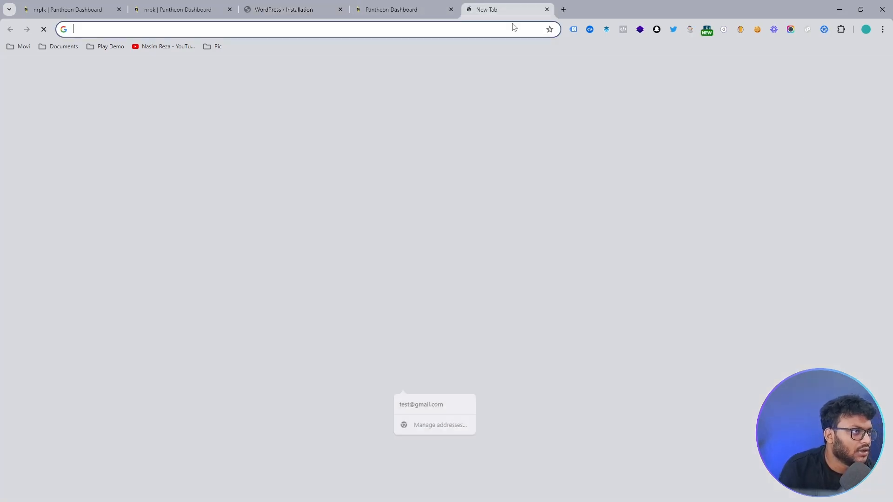
pyautogui.click(468, 9)
pyautogui.click(877, 71)
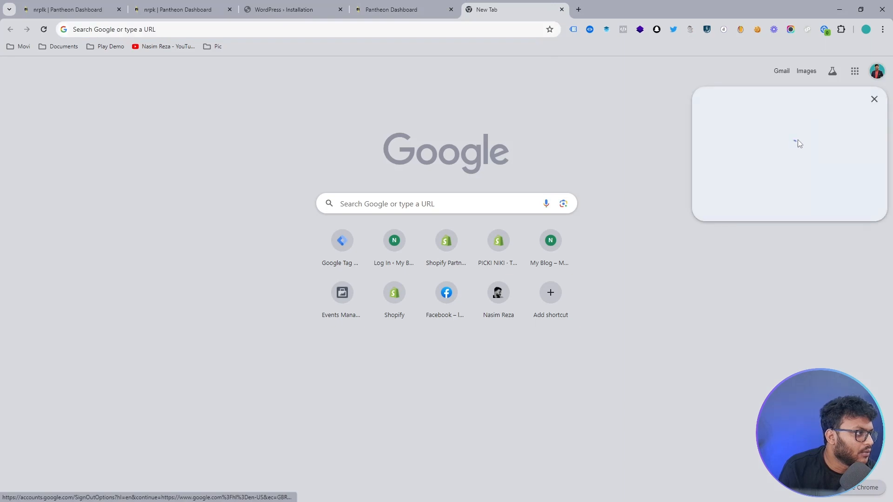
pyautogui.tripleClick(782, 100)
pyautogui.hotkey('ctrl', 'c')
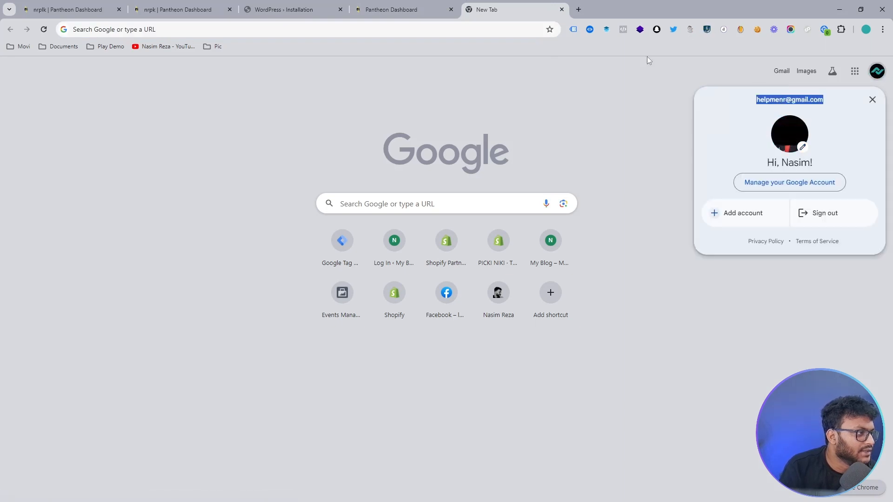
pyautogui.click(424, 9)
pyautogui.click(305, 5)
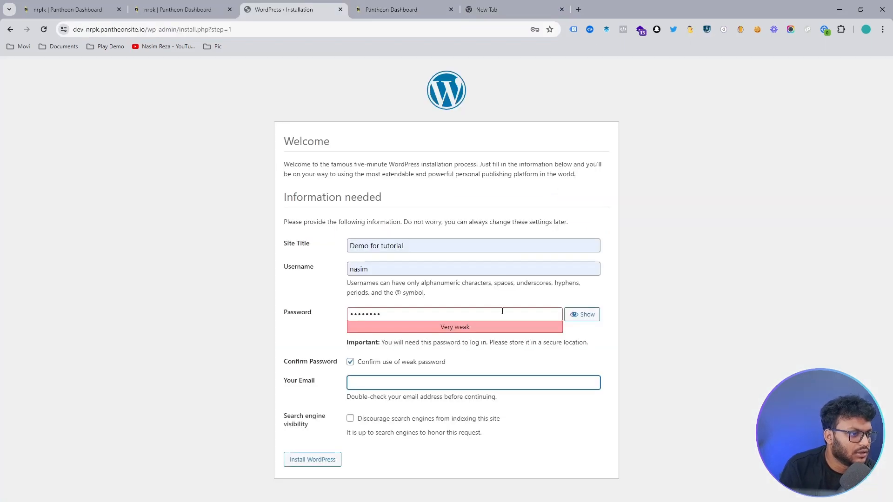
pyautogui.hotkey('ctrl', 'v')
pyautogui.click(352, 419)
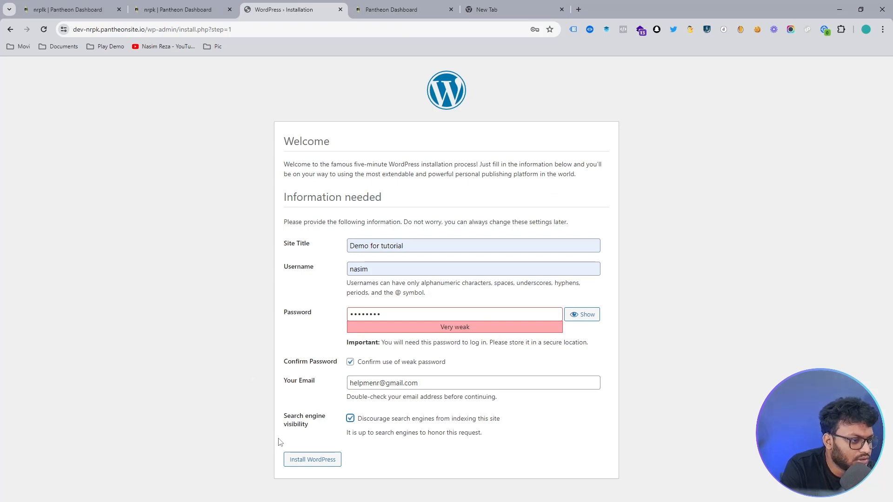
# - Install WordPress, saving the password in Chrome and dismissing its popups
pyautogui.click(308, 462)
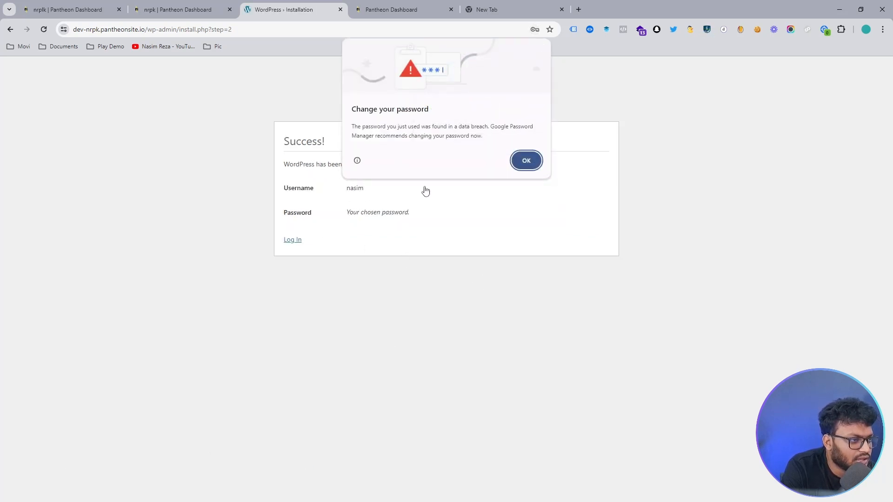
pyautogui.click(531, 163)
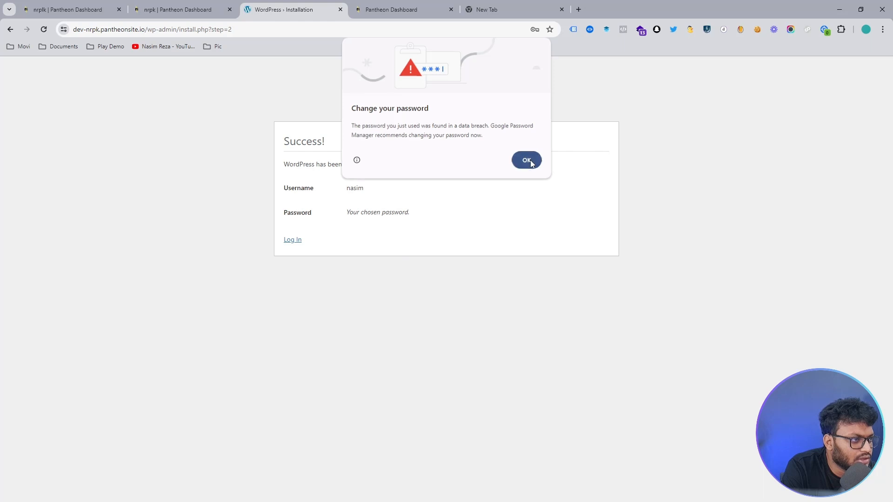
pyautogui.click(499, 170)
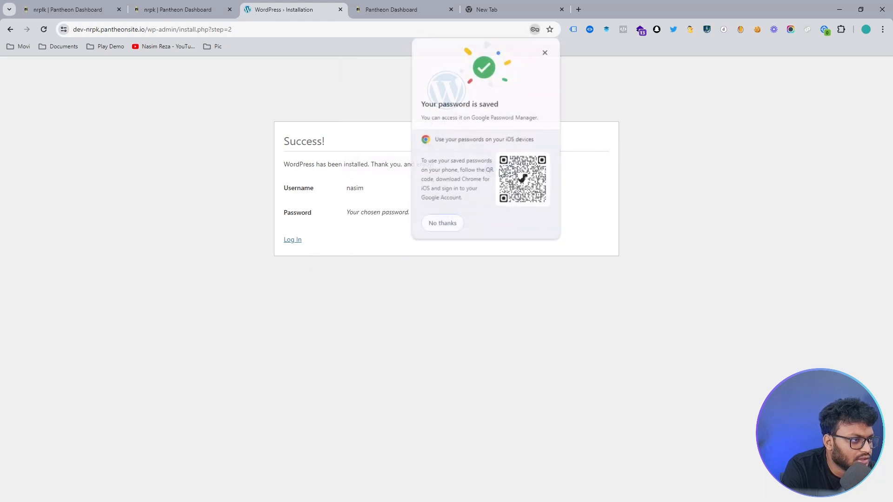
pyautogui.click(442, 224)
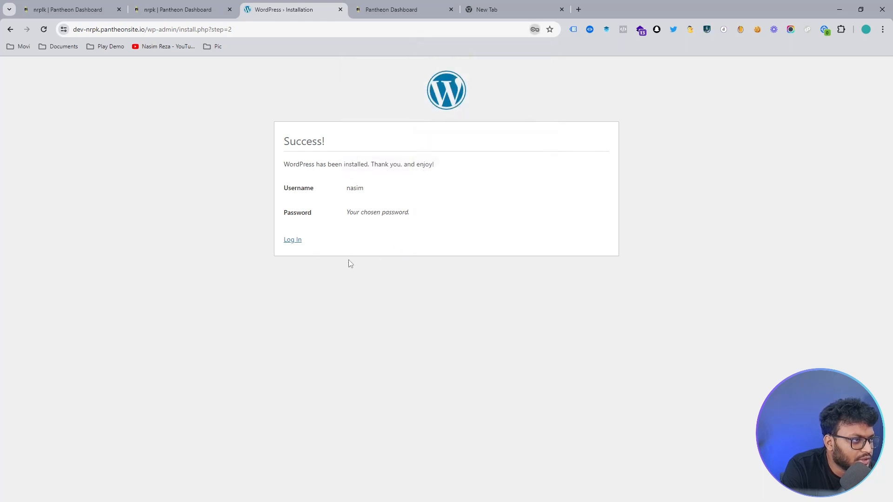
# - Log in with the saved admin credentials and Remember Me ticked
pyautogui.click(289, 241)
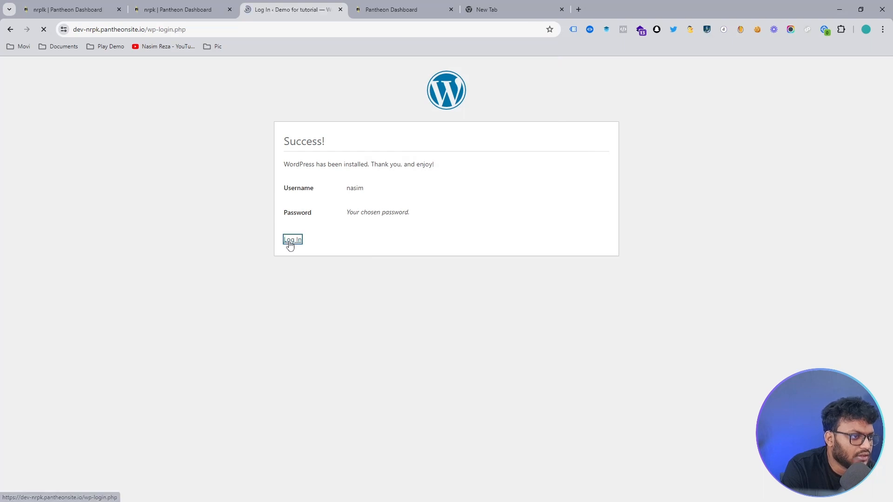
pyautogui.click(393, 219)
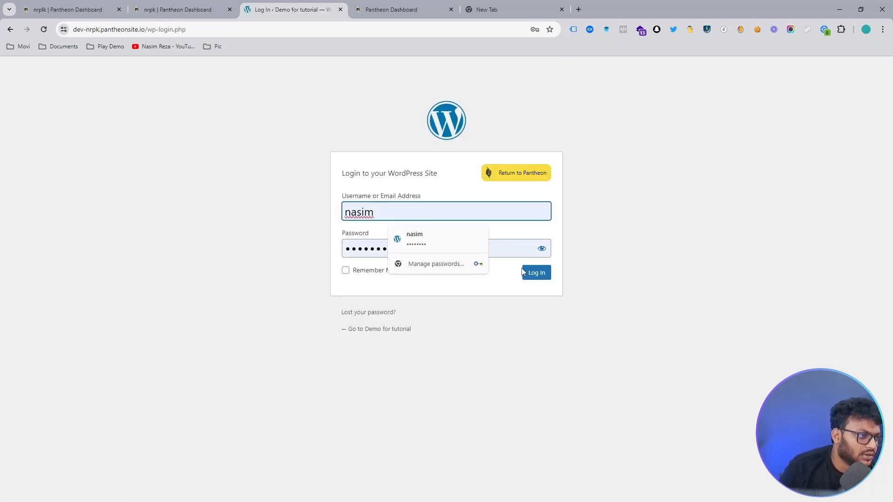
pyautogui.click(357, 277)
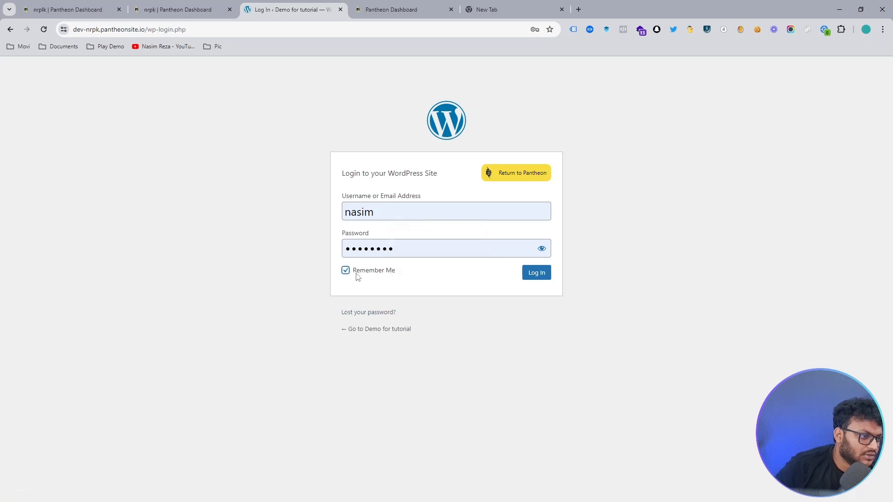
pyautogui.click(527, 272)
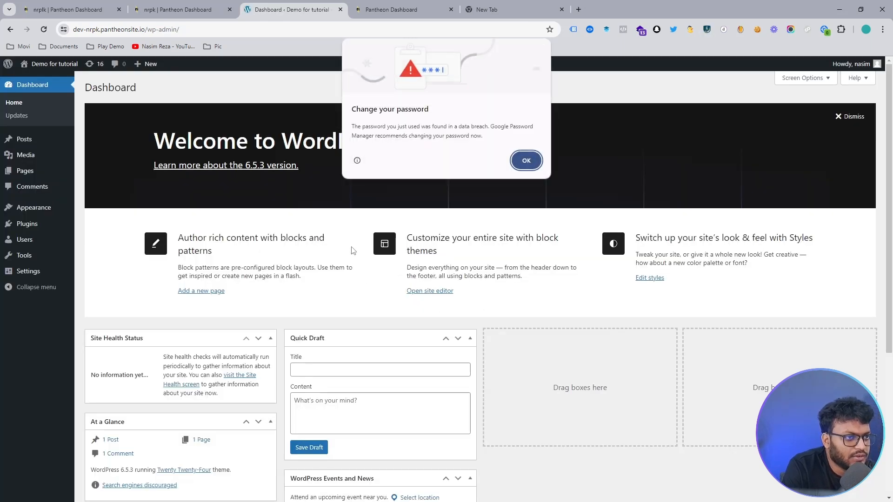
# - Dismiss the password warning and open Visit Site from the admin bar in a background tab
pyautogui.click(530, 161)
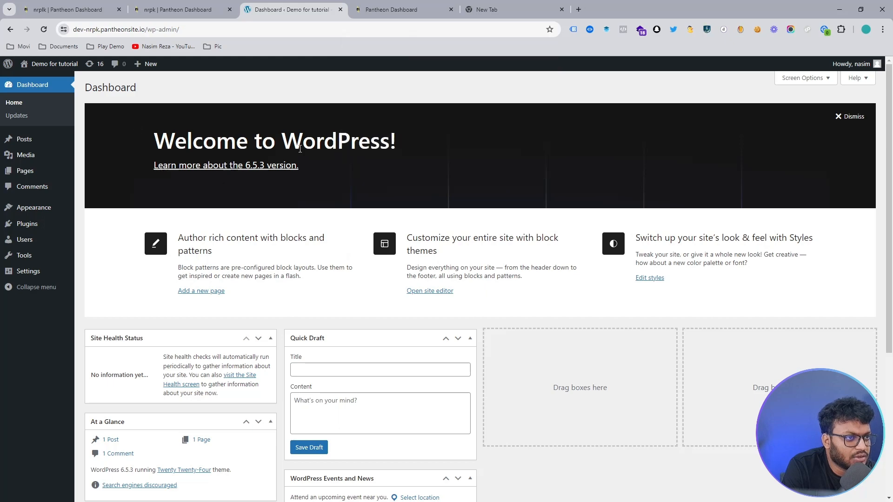
pyautogui.scroll(-5, 252, 380)
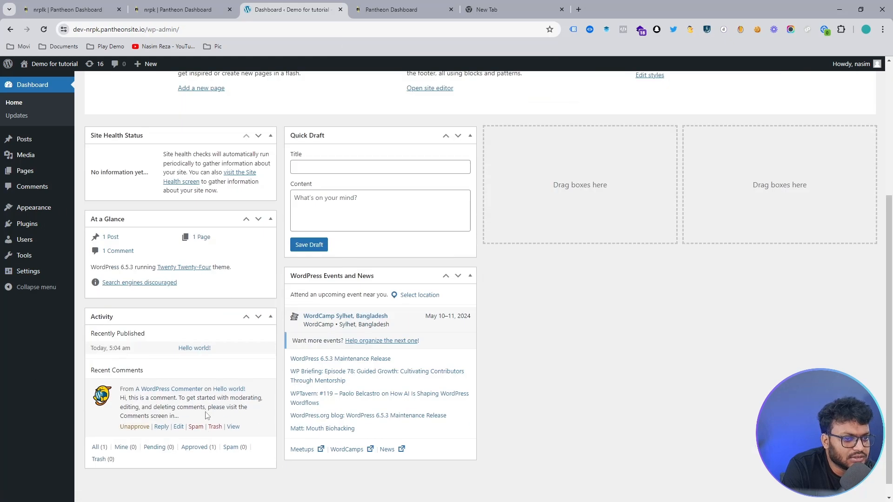
pyautogui.scroll(5, 251, 380)
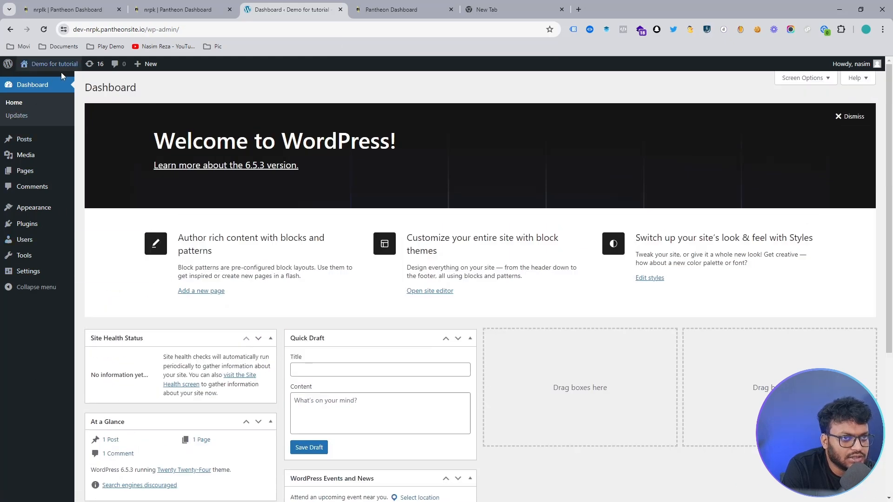
pyautogui.moveTo(60, 71)
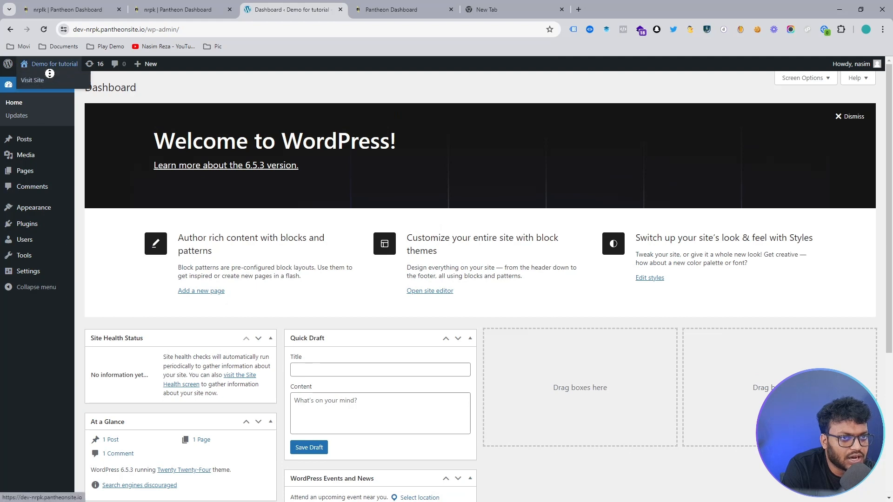
pyautogui.scroll(-1, 42, 88)
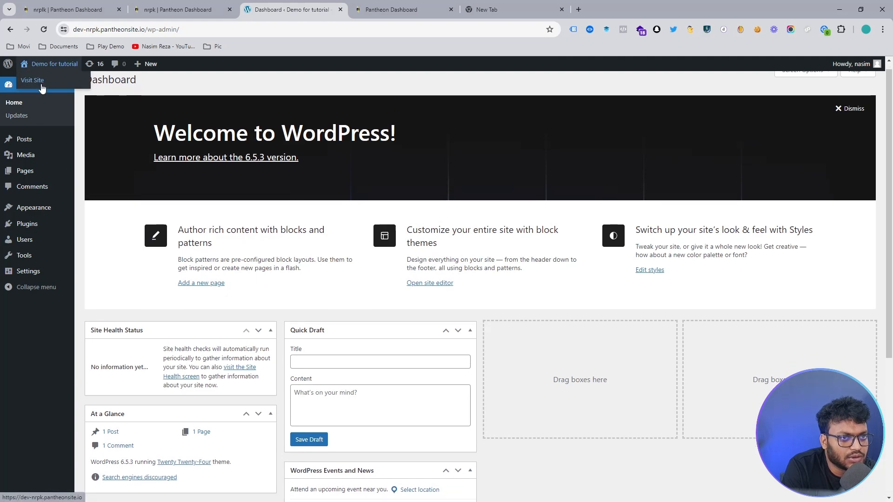
pyautogui.middleClick(42, 86)
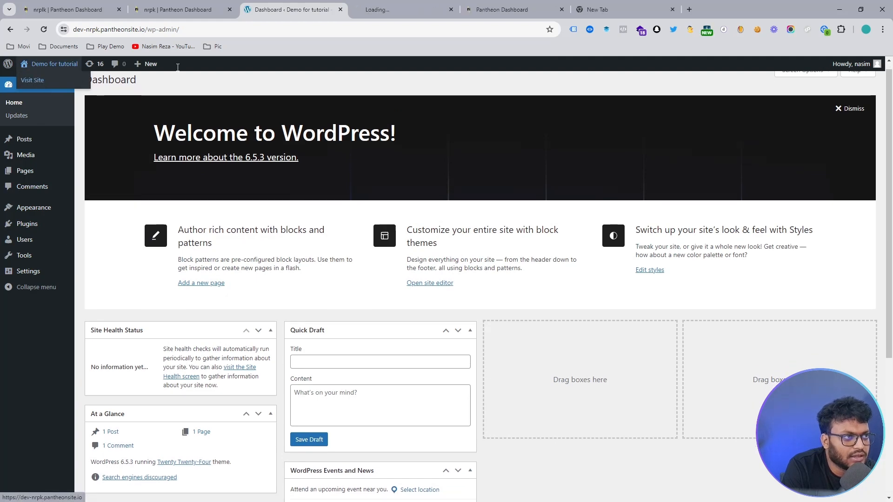
# - Close the Pantheon Dashboard and blank tabs, then view the live site's tab
pyautogui.click(562, 9)
pyautogui.click(562, 9)
pyautogui.click(400, 9)
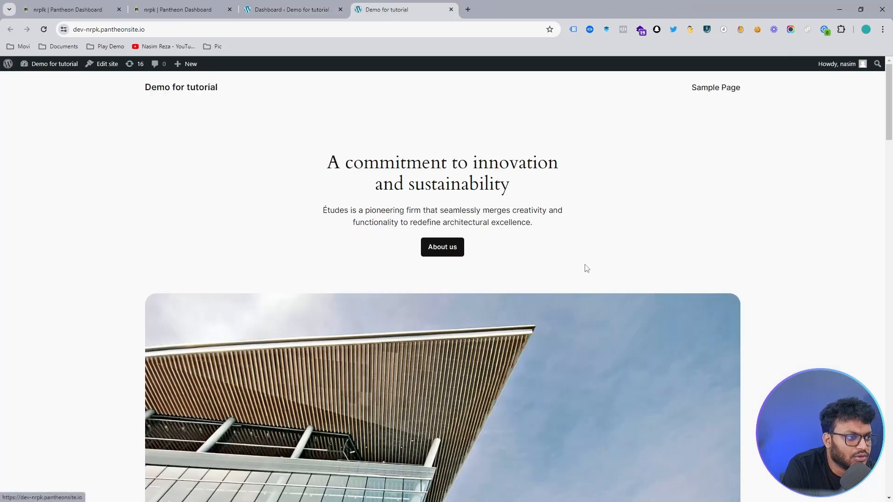
pyautogui.scroll(-20, 364, 420)
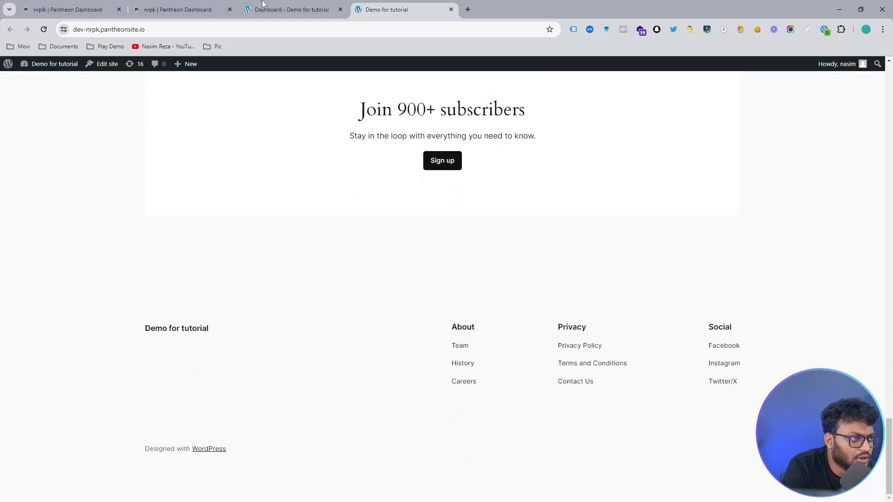
# - Compare the admin Dashboard with the live Études front page, finishing on the site tab
pyautogui.click(263, 8)
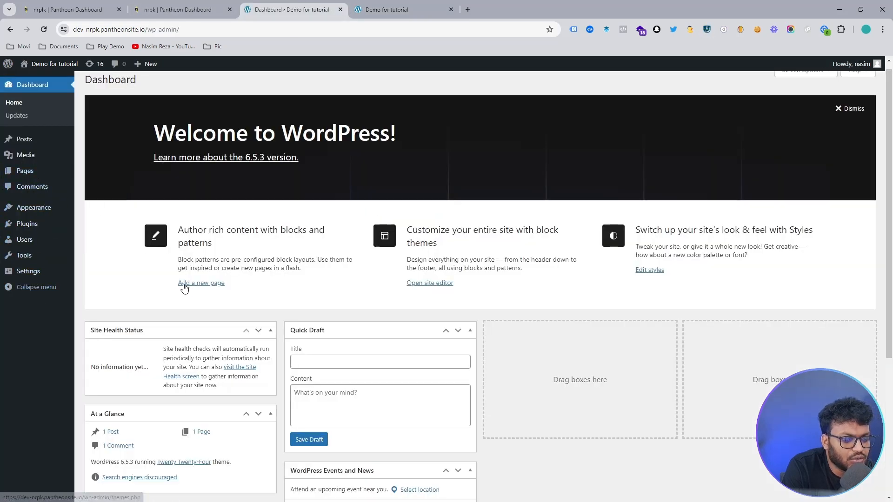
pyautogui.scroll(-5, 311, 316)
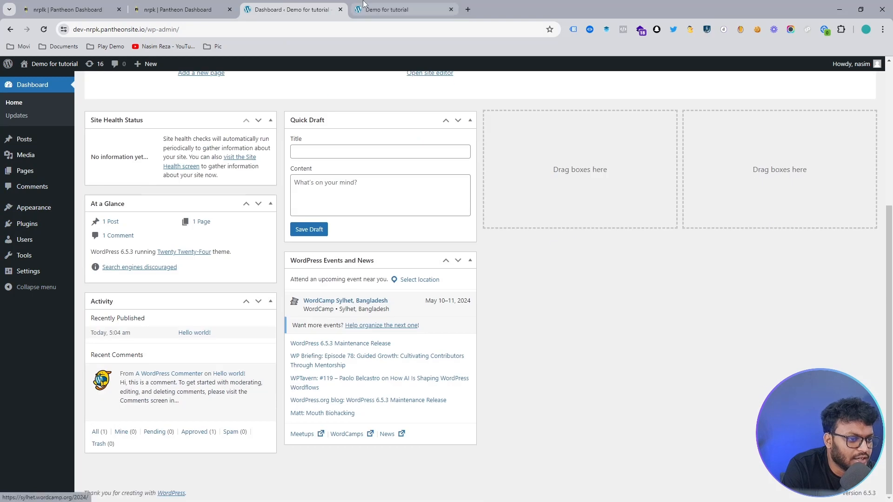
pyautogui.click(401, 8)
pyautogui.click(254, 14)
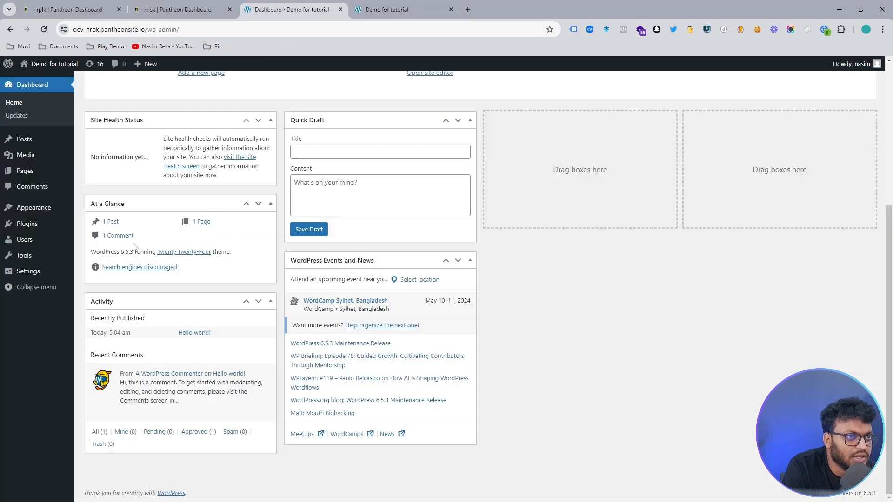
pyautogui.scroll(5, 532, 226)
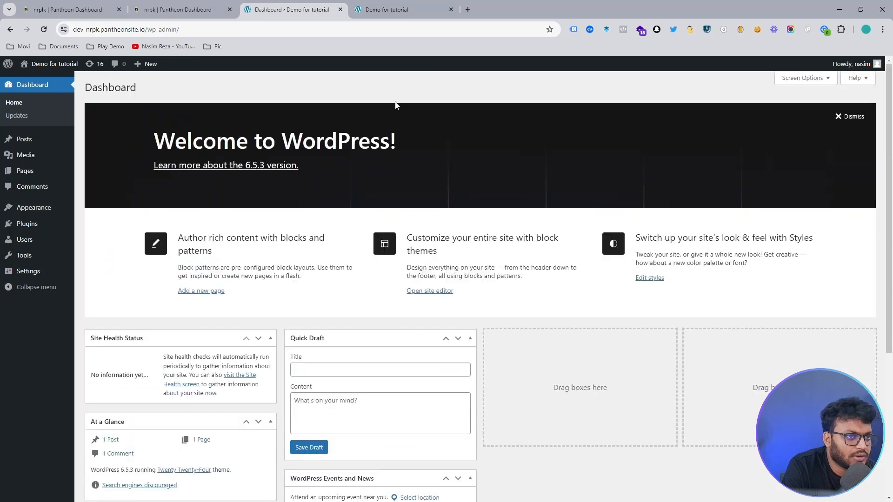
pyautogui.click(403, 10)
pyautogui.scroll(10, 458, 177)
pyautogui.scroll(15, 463, 190)
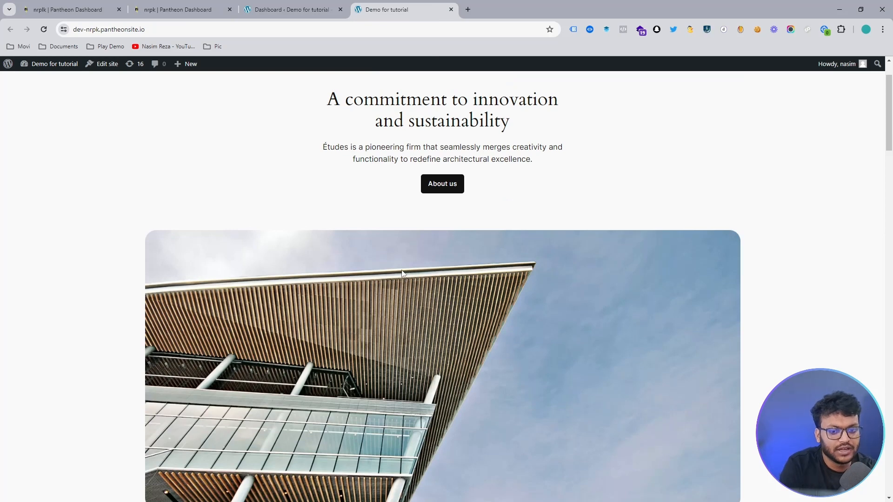
pyautogui.scroll(2, 397, 159)
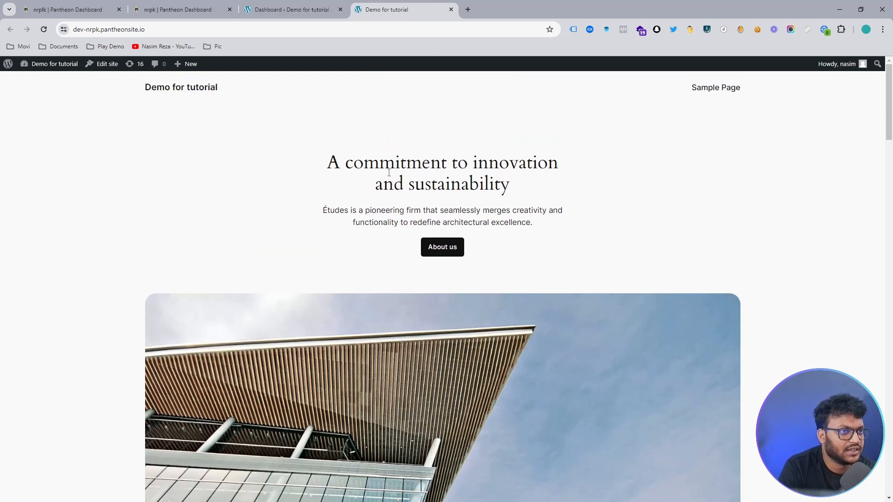